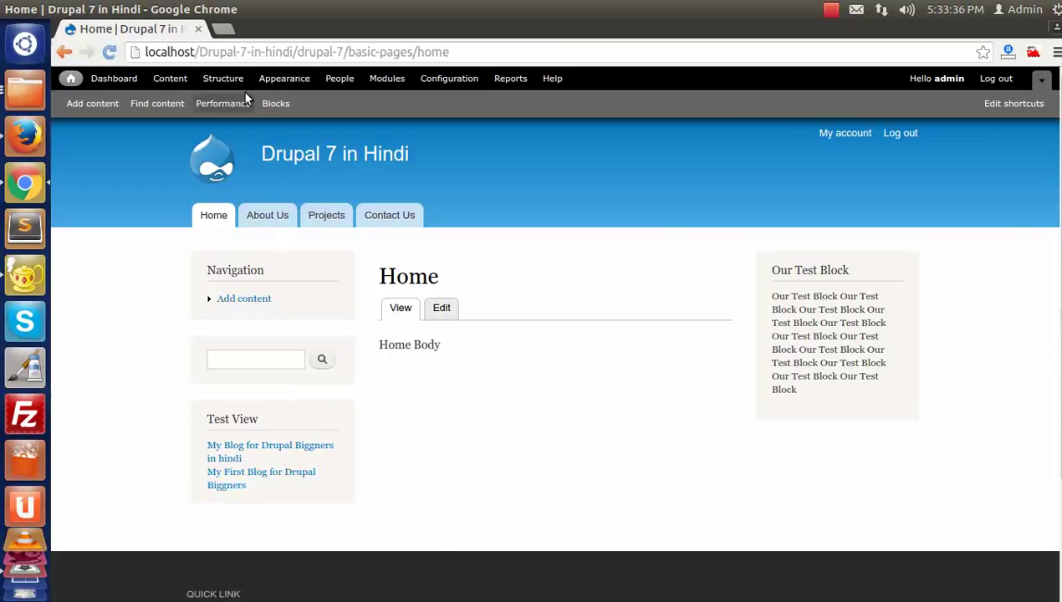
Open the field management page of the Blog content type in a new browser tab
middle_click(222, 78)
click(270, 35)
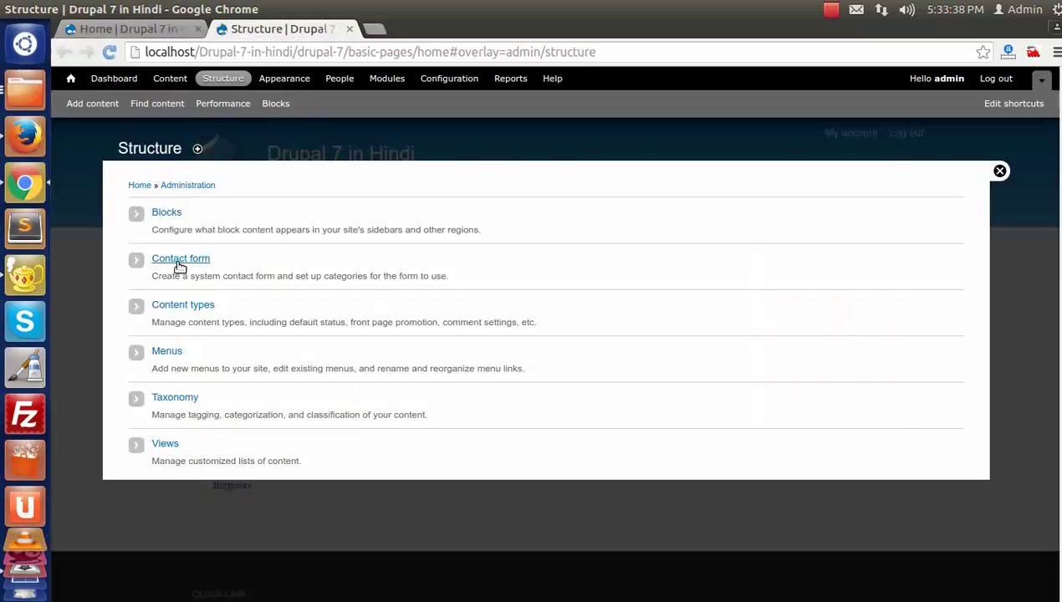
click(191, 307)
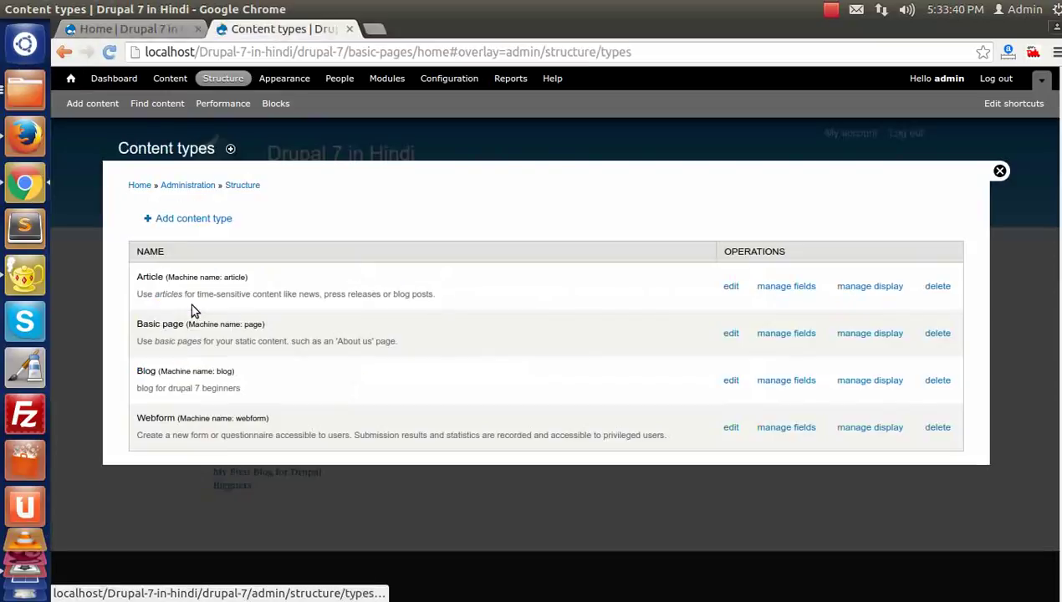
drag(140, 369, 136, 369)
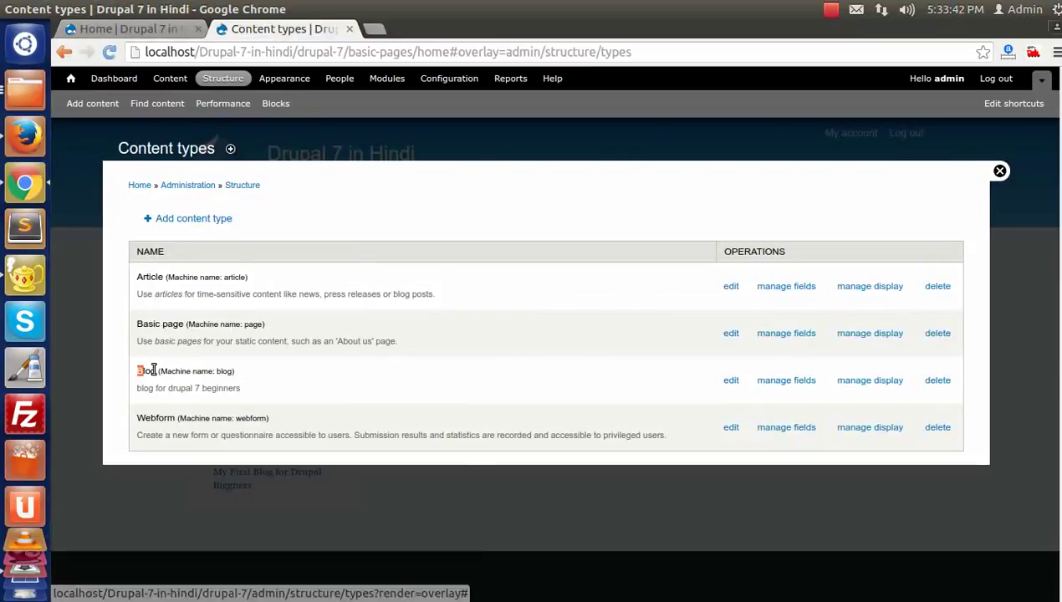
click(757, 382)
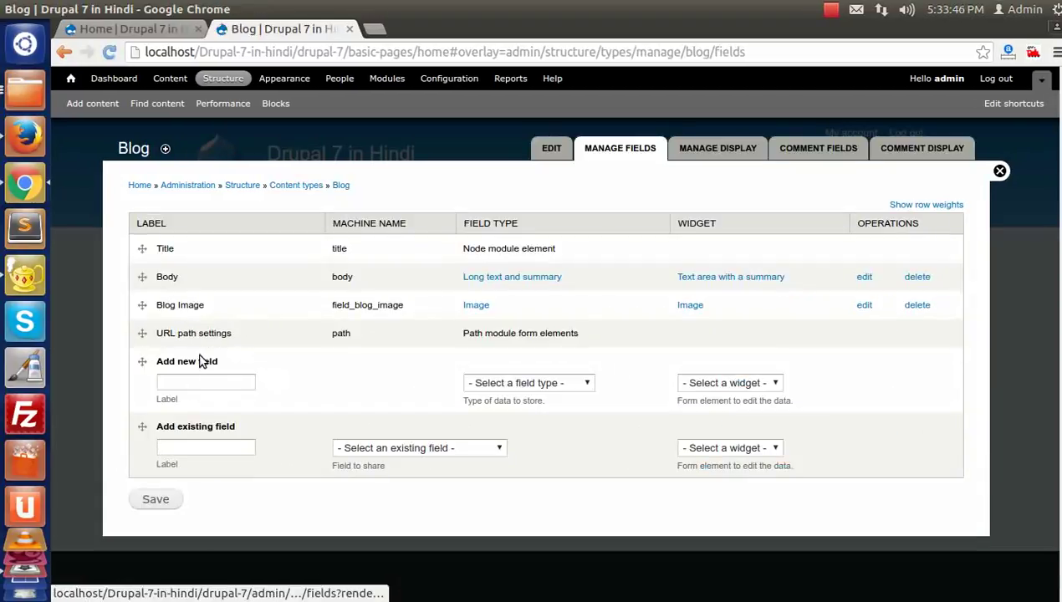
Examine the Blog content type's Body, Blog Image and URL path settings fields, and return to the home page
double_click(164, 277)
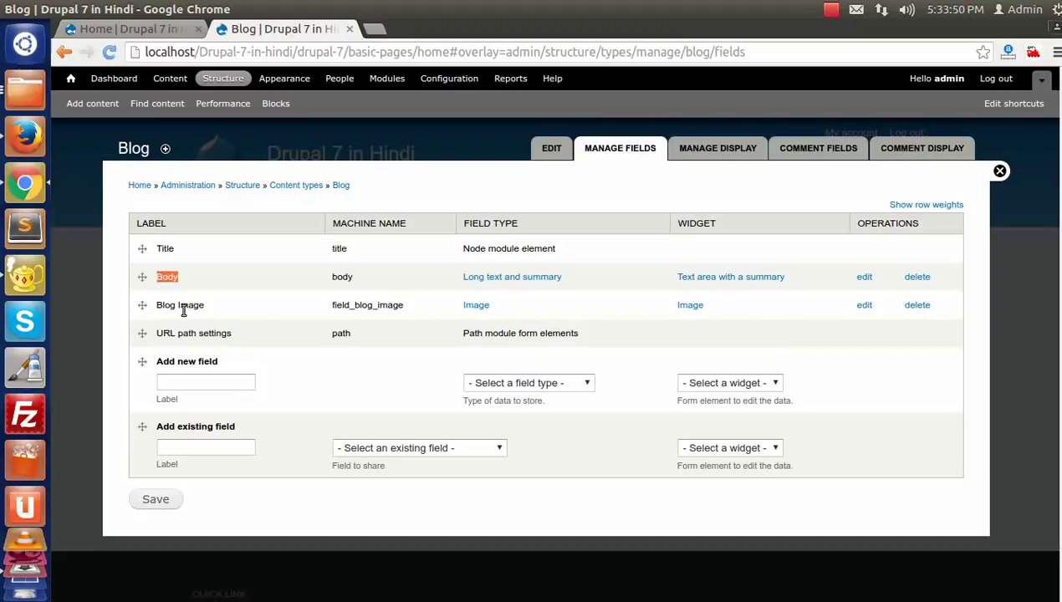
click(156, 333)
drag(156, 333, 233, 333)
click(300, 336)
click(990, 173)
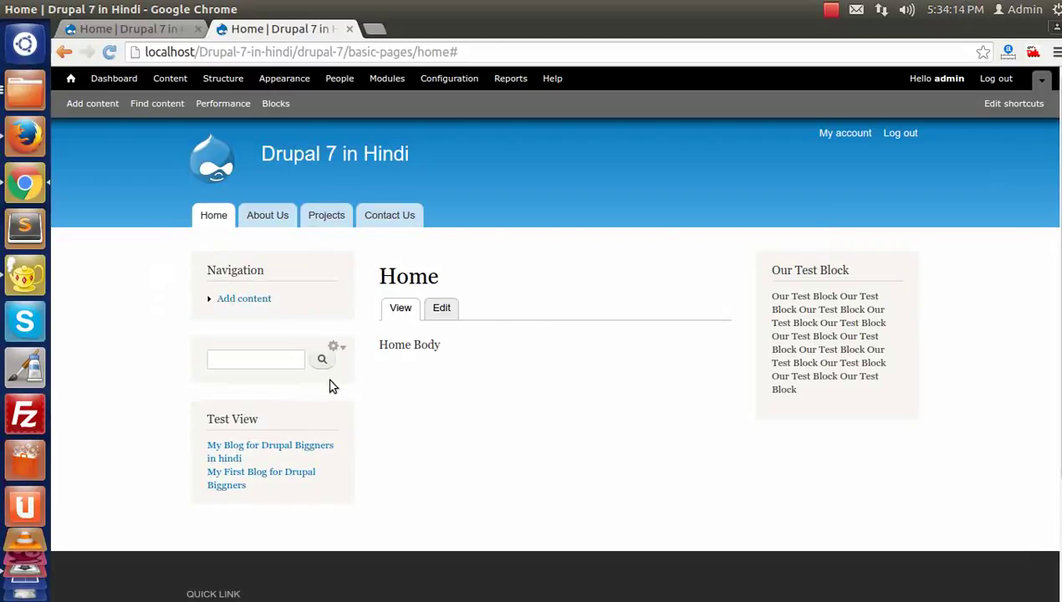
Open the Test View block's view for editing and look over its display settings and preview
click(335, 414)
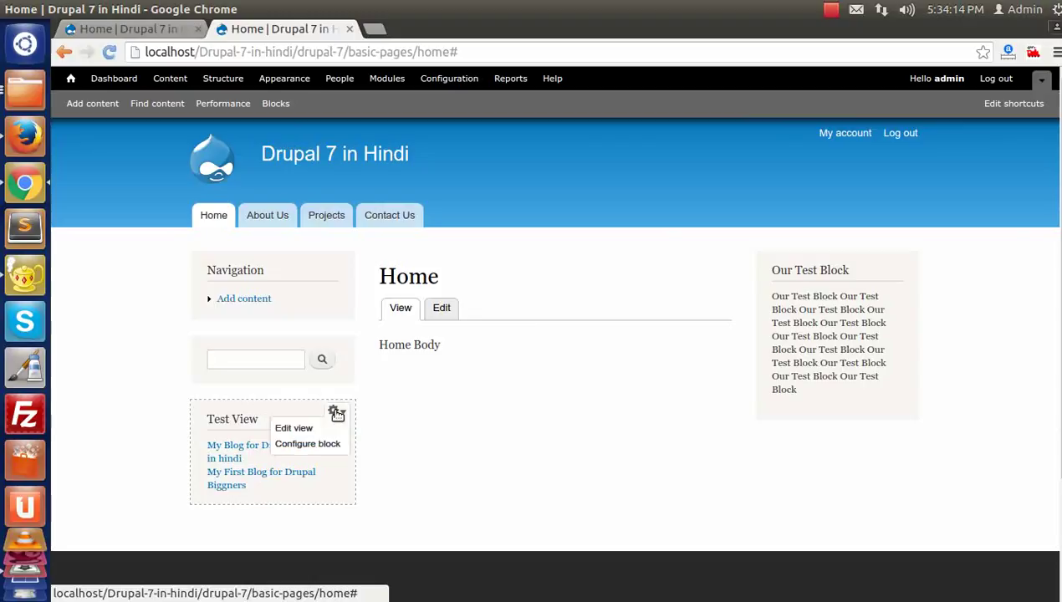
click(290, 429)
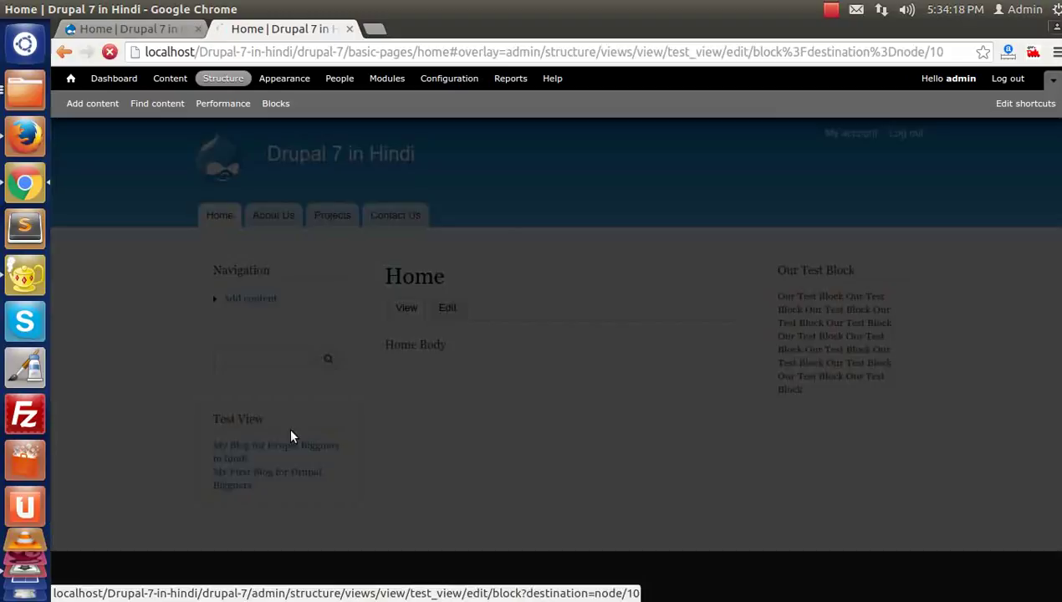
scroll(285, 430, down, 5)
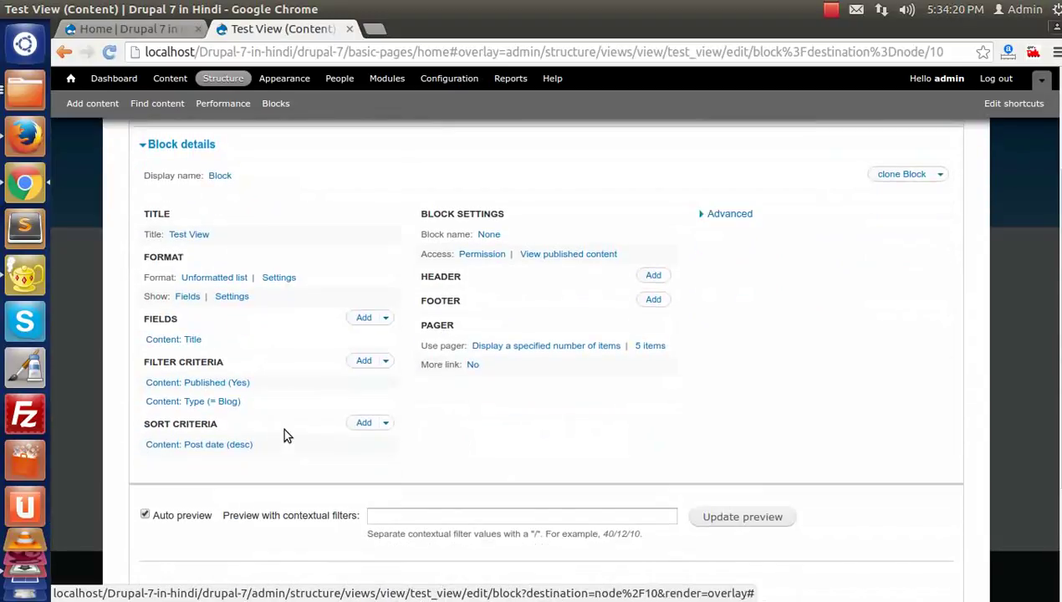
scroll(289, 377, up, 1)
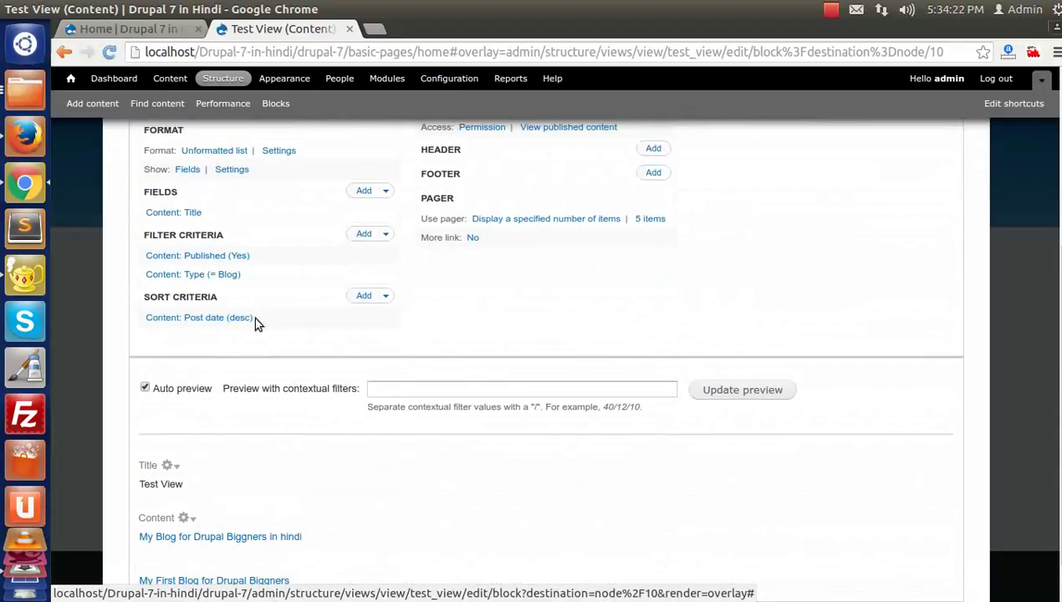
scroll(227, 405, down, 1)
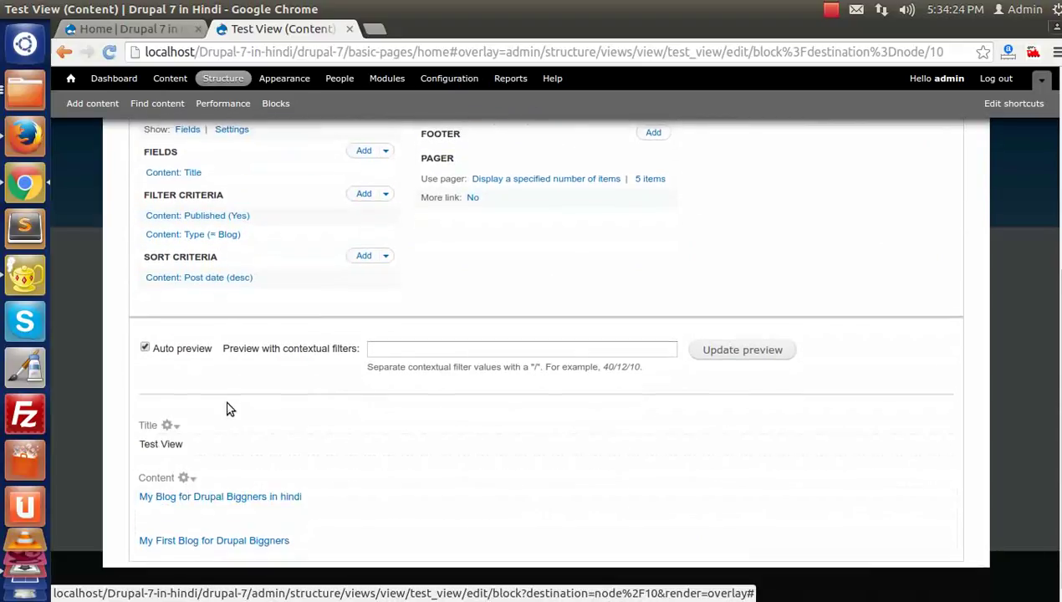
scroll(236, 426, up, 3)
scroll(239, 423, up, 2)
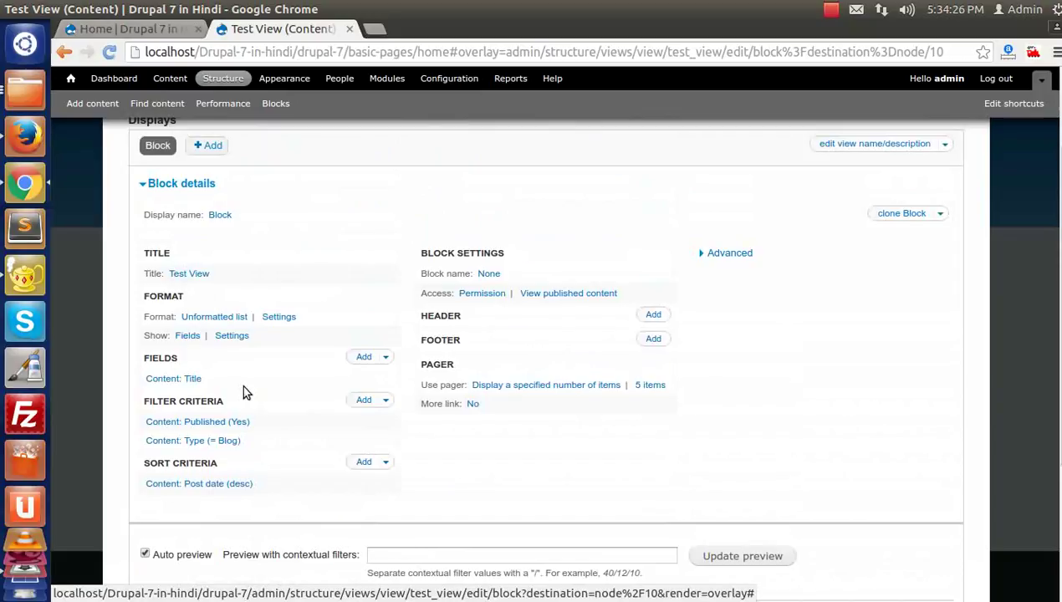
Inspect the Content: Title field's configuration without changing it and check the entries in the view preview
double_click(159, 359)
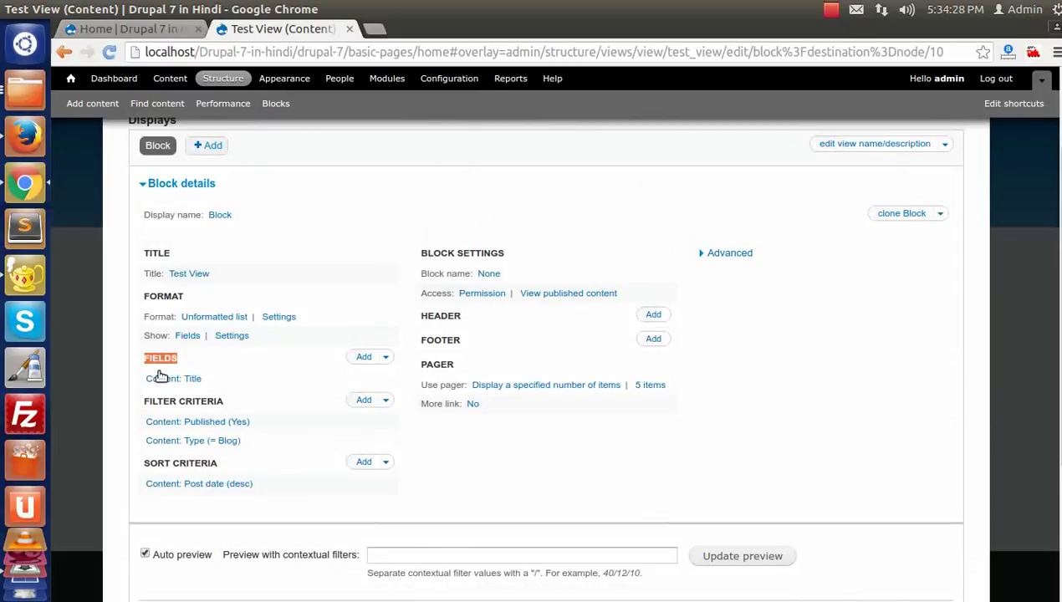
click(180, 381)
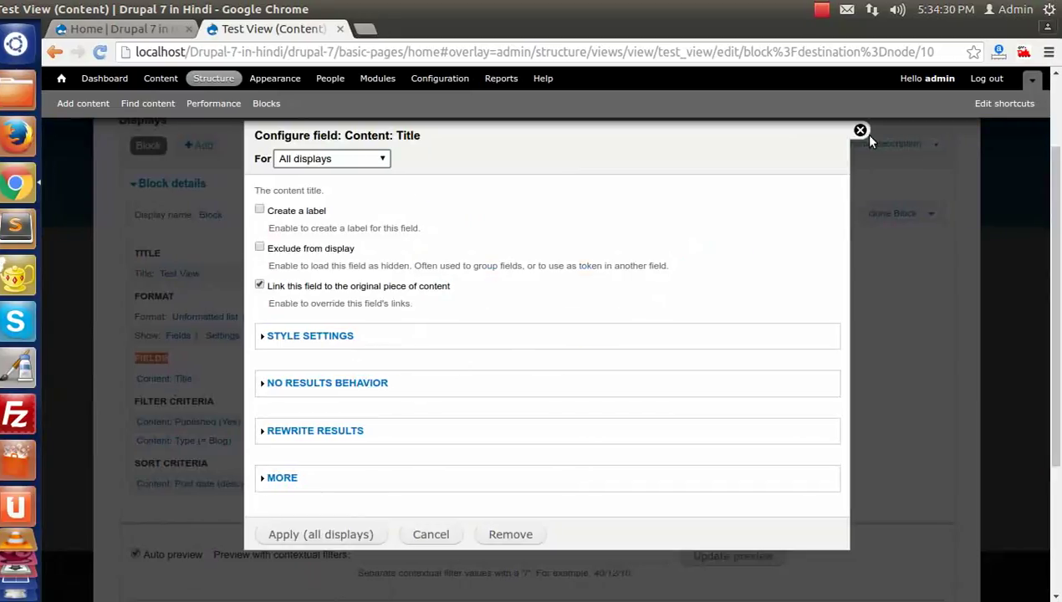
click(849, 134)
scroll(265, 449, down, 5)
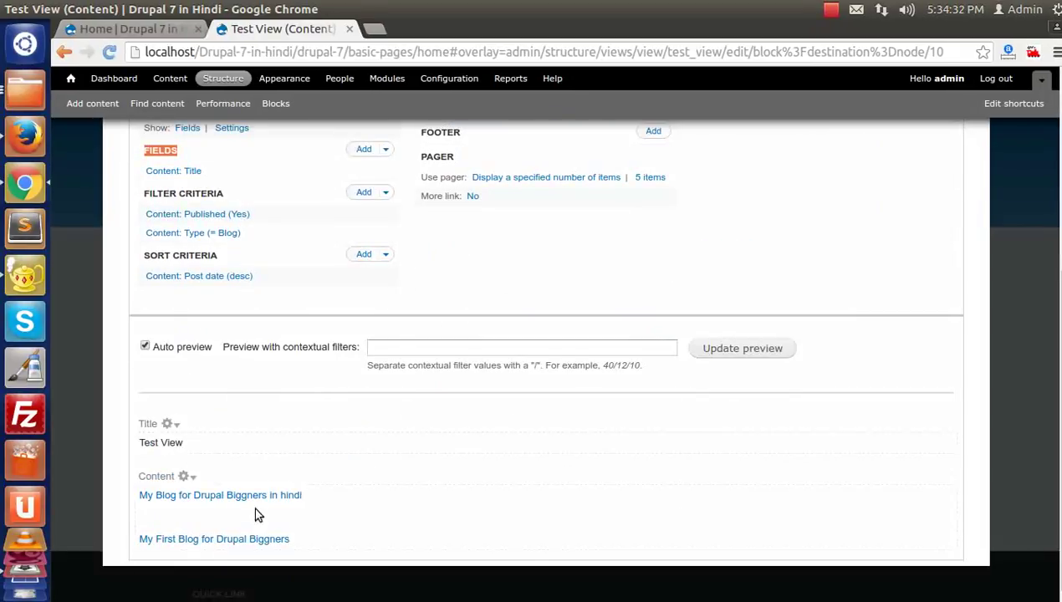
Find the Content: Body field with the search term "body" and add it to all displays of the view
scroll(250, 503, up, 3)
click(366, 272)
click(368, 214)
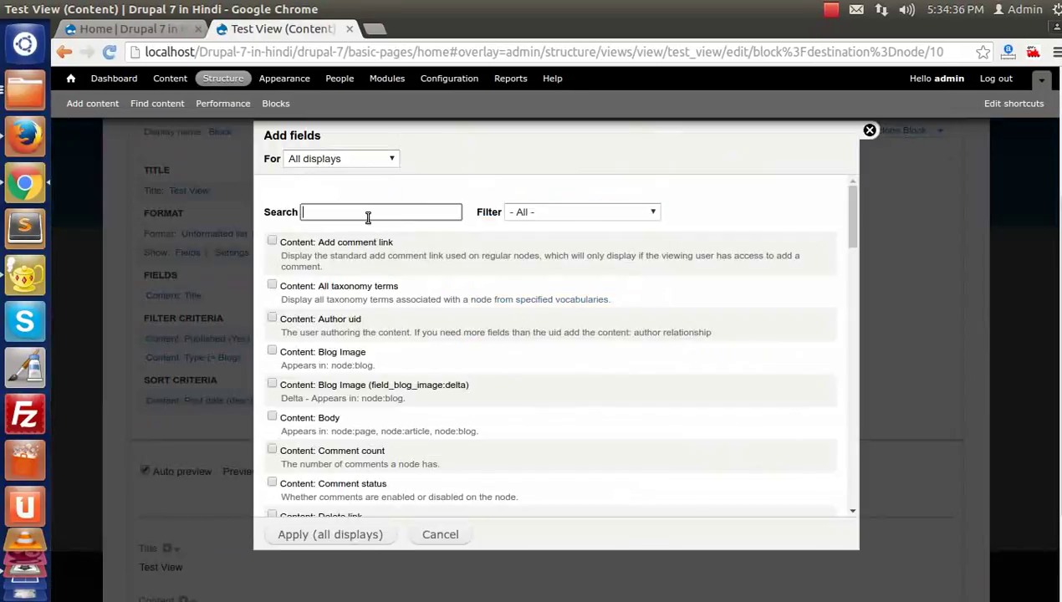
text(body)
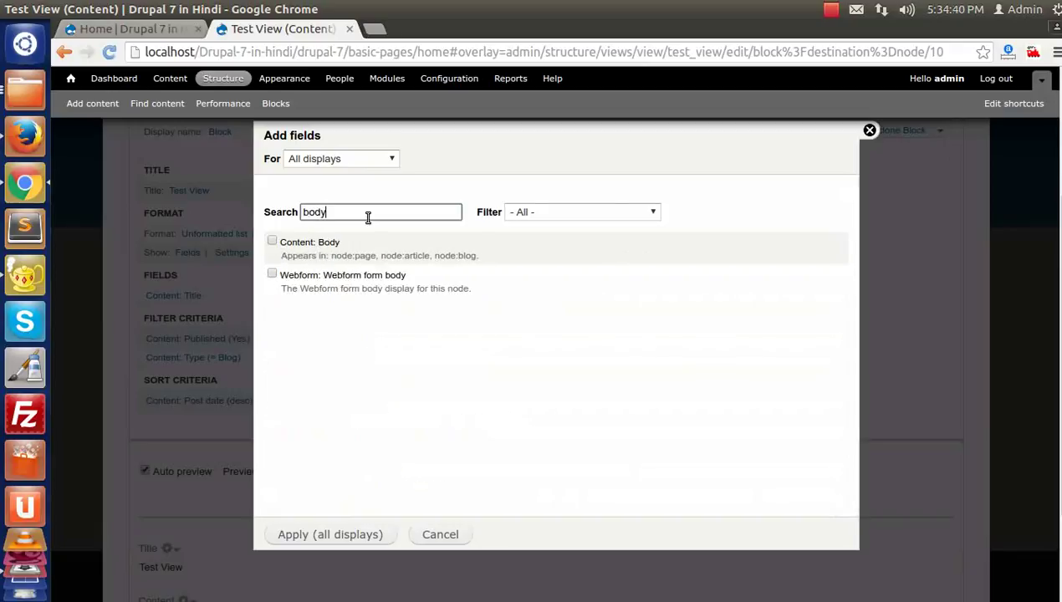
click(308, 244)
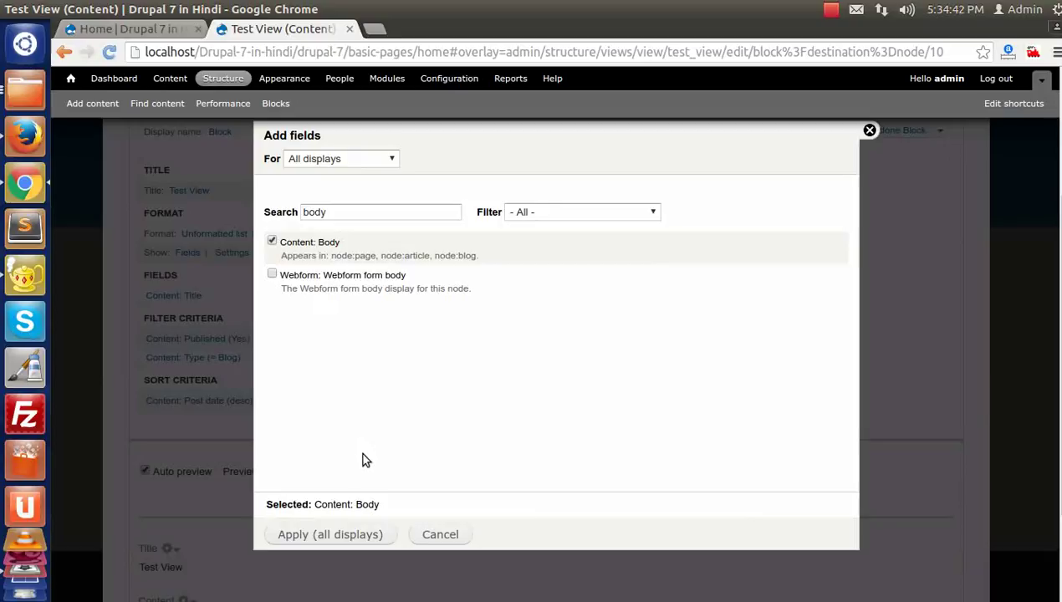
click(312, 536)
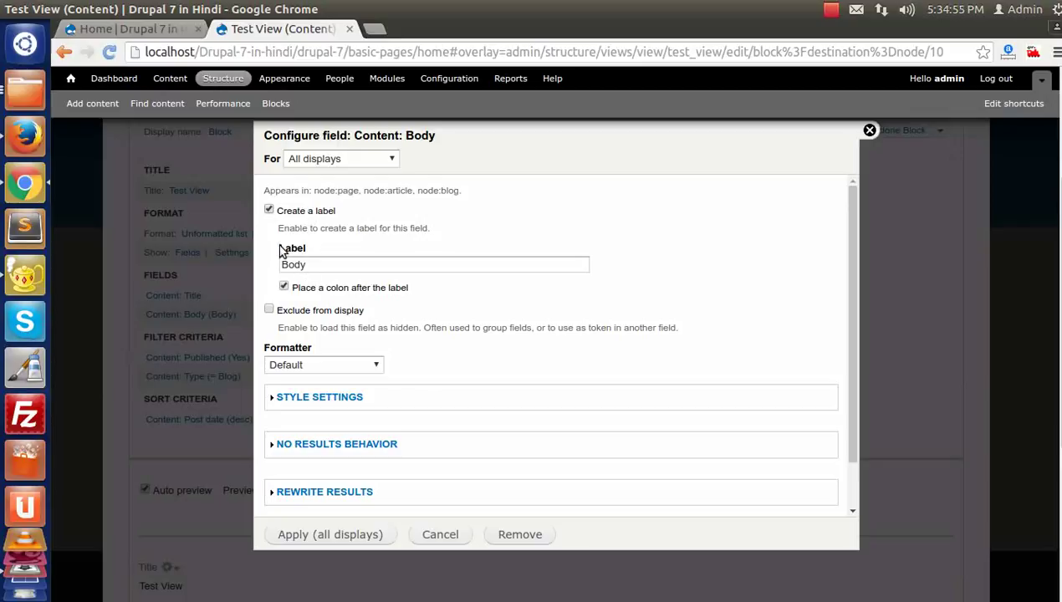
Turn off the Body field's label and set its formatter to Summary or trimmed
drag(282, 251, 305, 243)
click(306, 211)
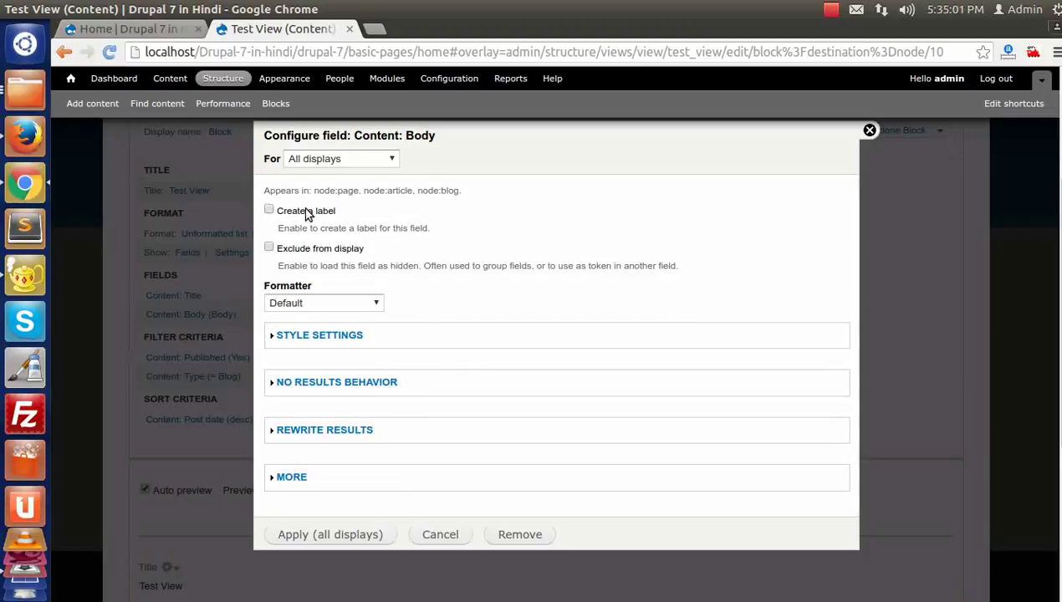
click(294, 305)
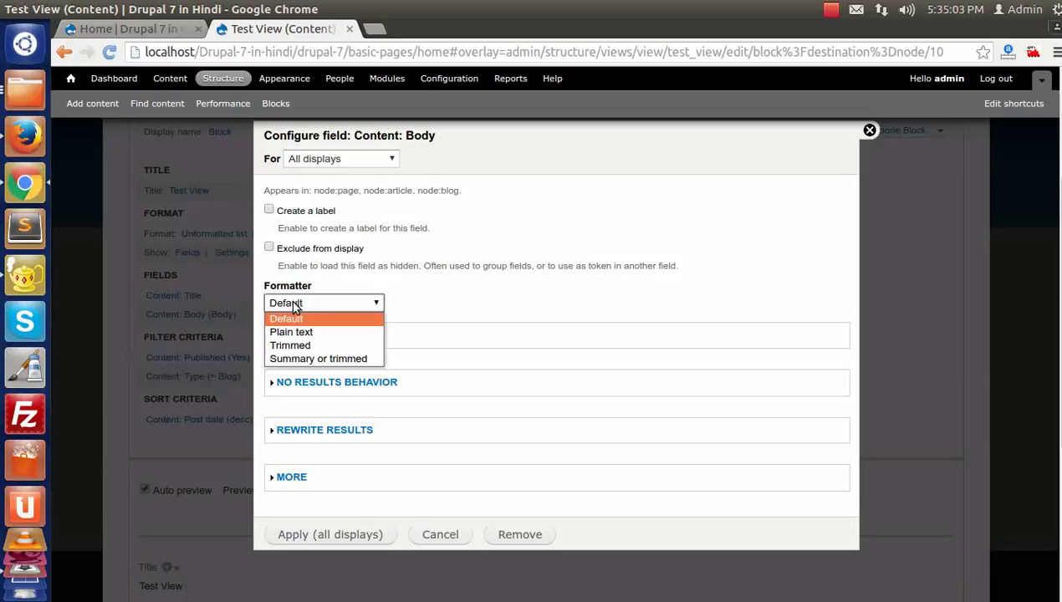
click(298, 358)
click(327, 306)
click(293, 344)
click(307, 304)
click(304, 358)
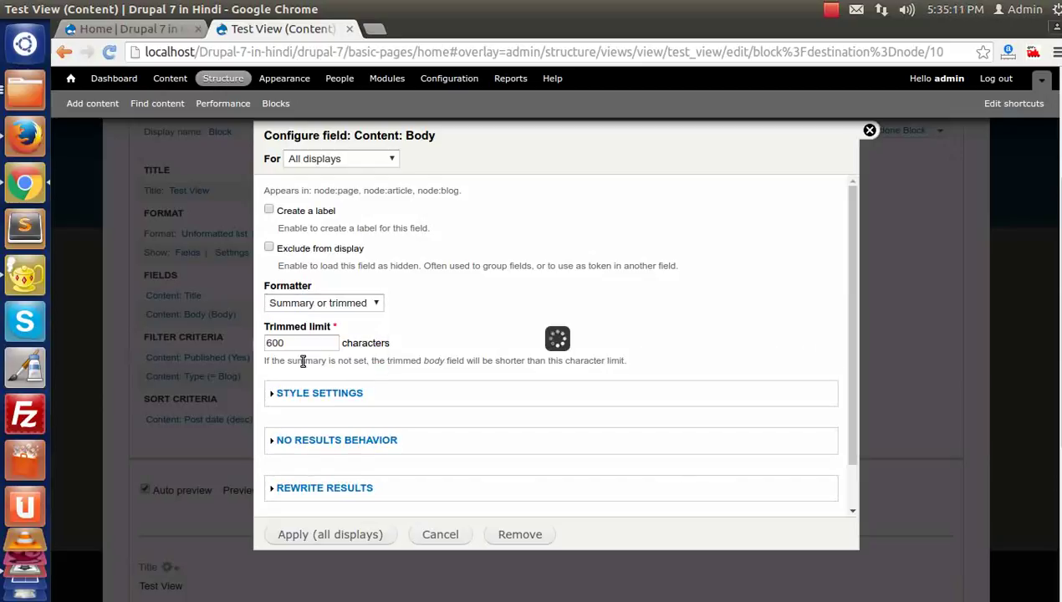
Set the Body field's trimmed limit to 100 characters
click(291, 349)
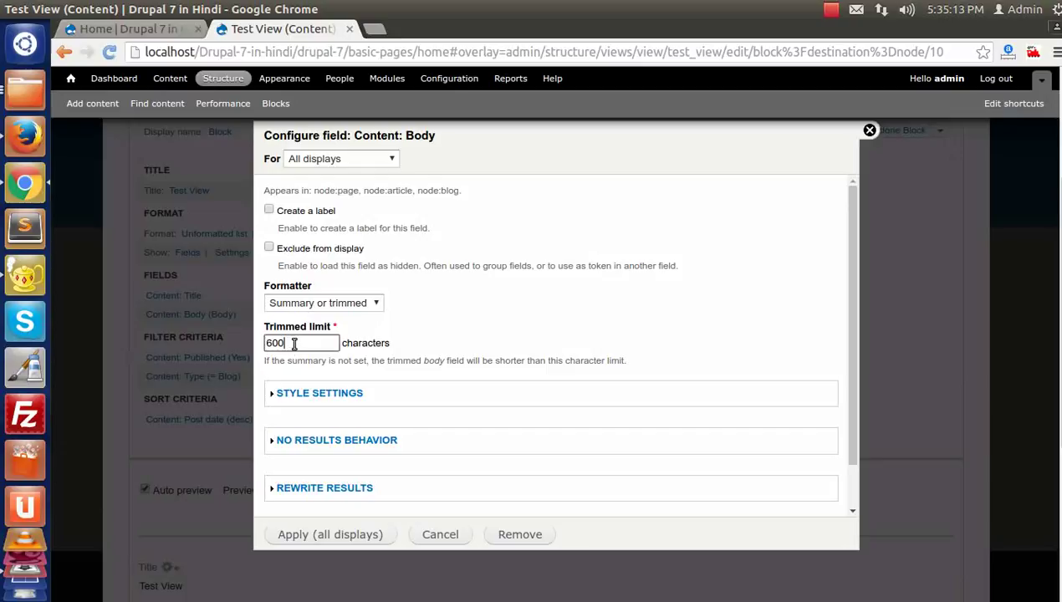
double_click(288, 343)
drag(293, 340, 268, 342)
click(291, 344)
drag(292, 343, 262, 343)
text(10)
drag(347, 344, 391, 343)
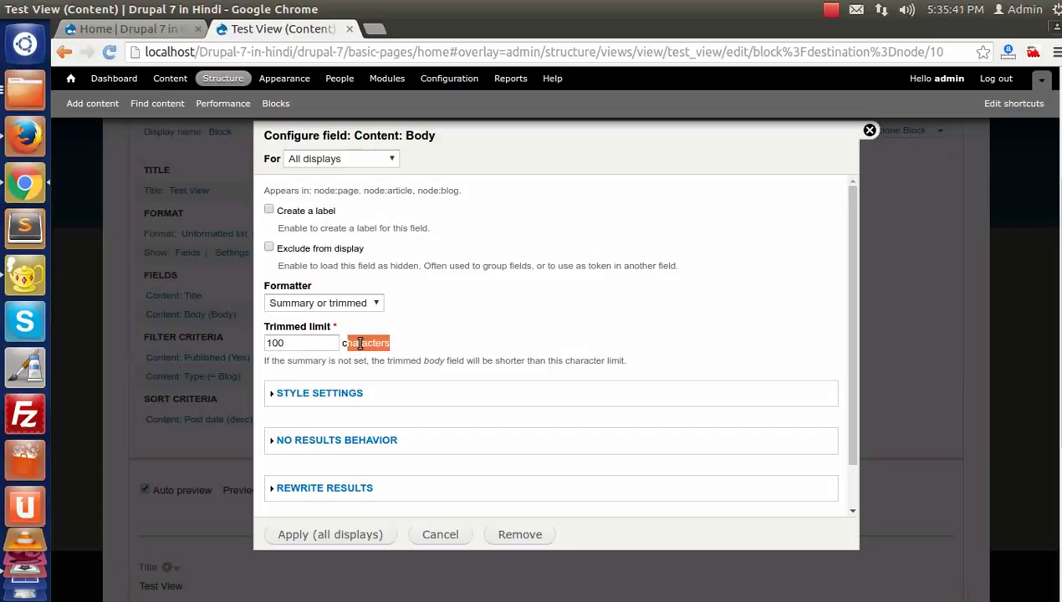
click(301, 343)
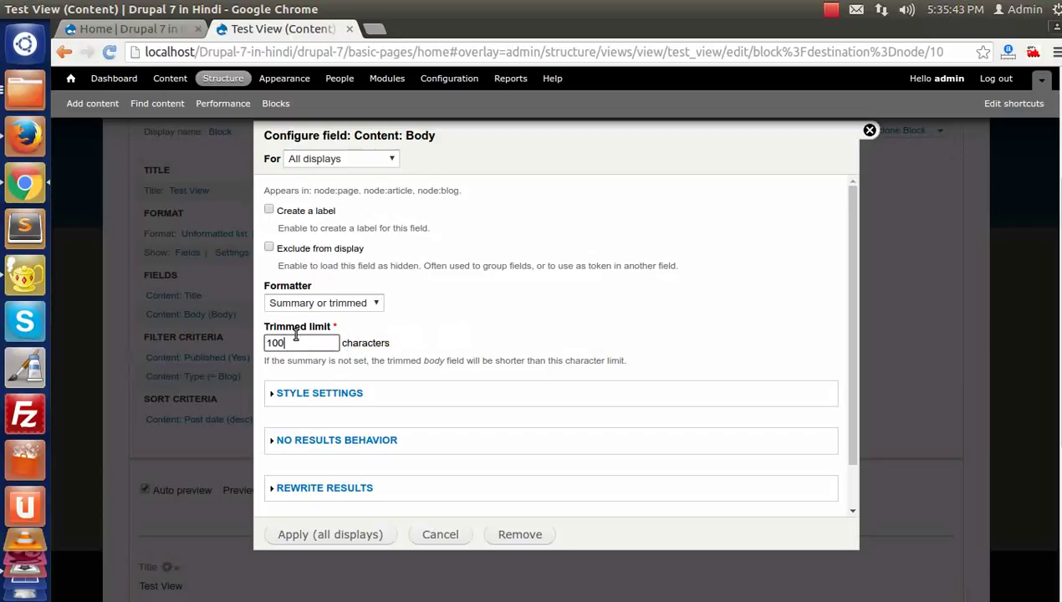
Review the Body field's Style Settings and No Results Behavior options, and apply the field configuration to all displays
scroll(400, 364, down, 1)
scroll(399, 364, down, 3)
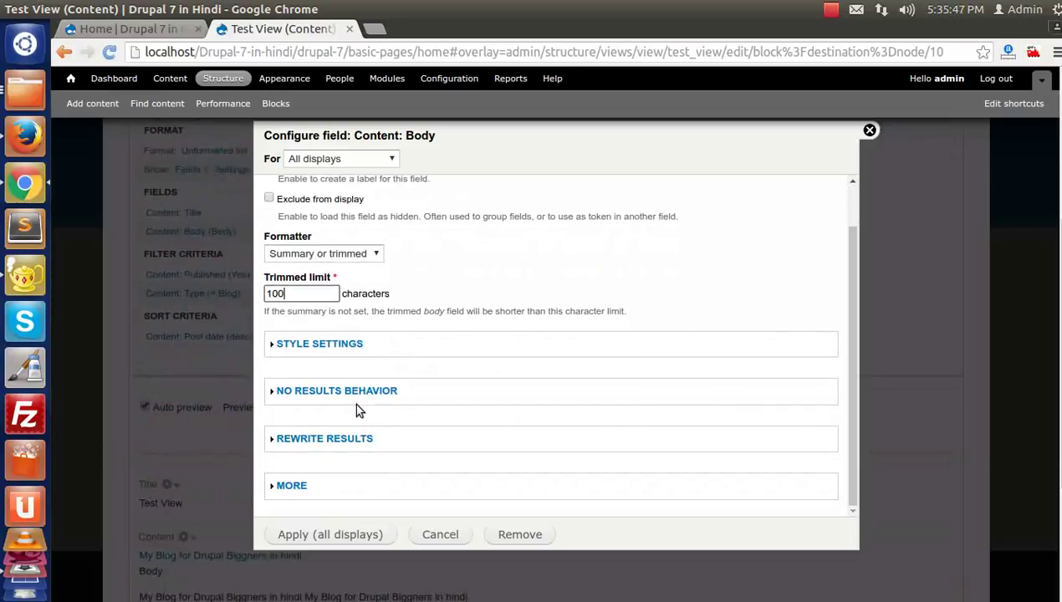
click(338, 344)
scroll(398, 432, down, 2)
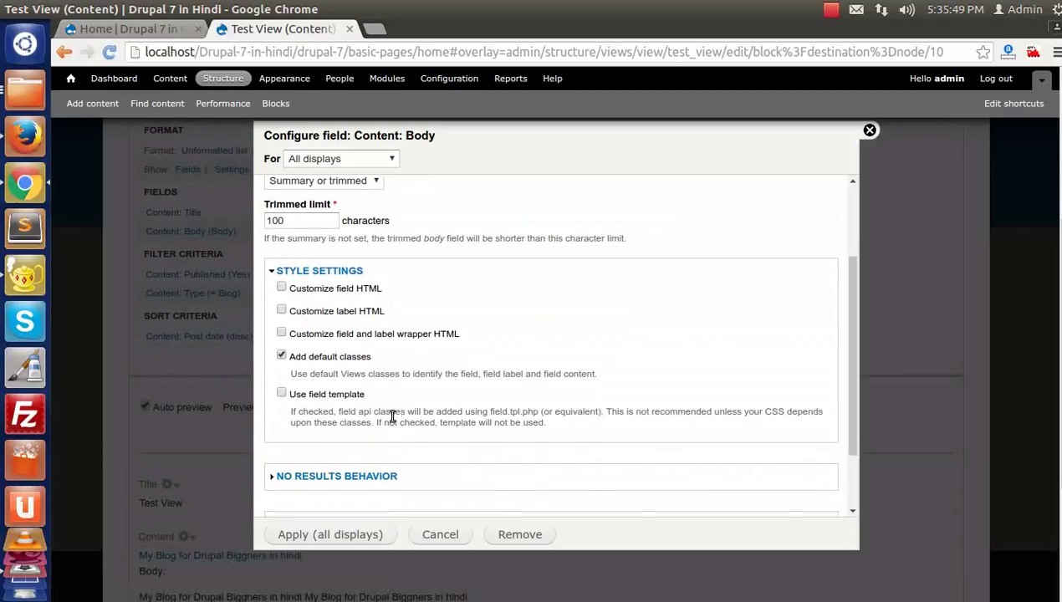
scroll(371, 397, down, 1)
scroll(374, 406, down, 1)
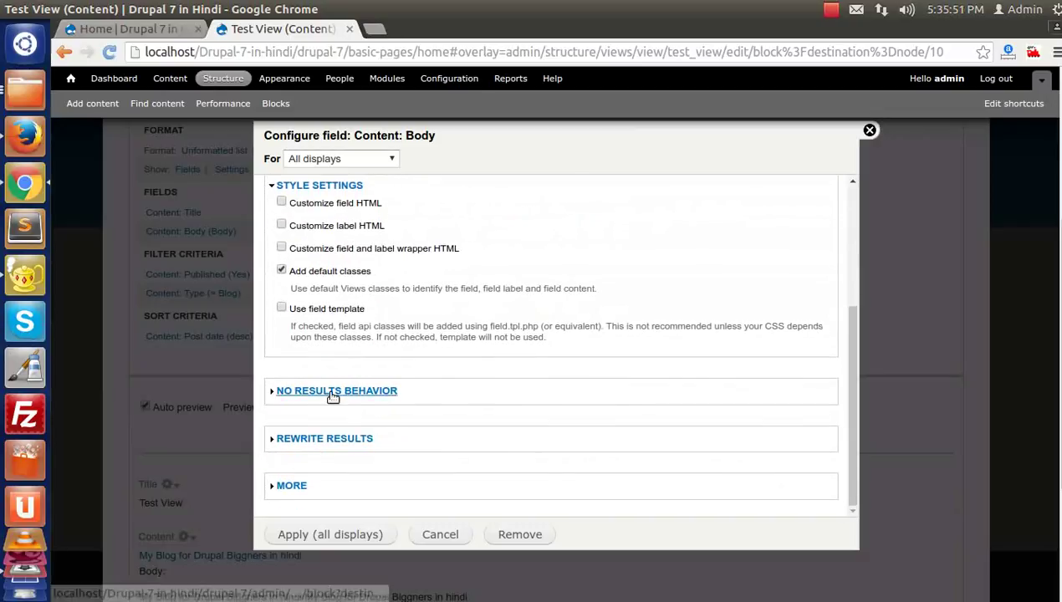
click(344, 401)
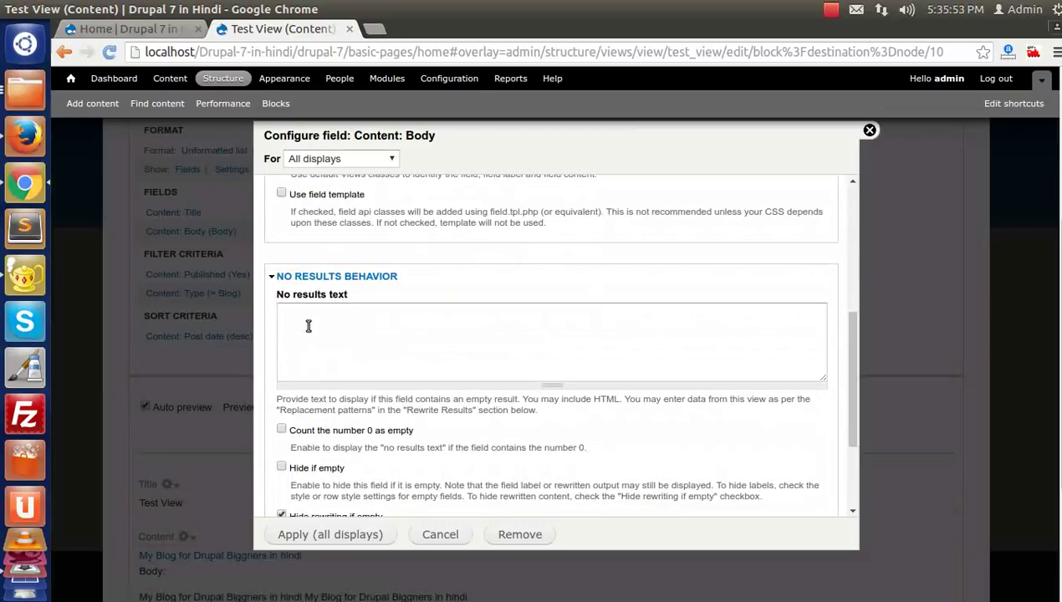
drag(276, 295, 343, 299)
click(327, 355)
scroll(327, 352, down, 3)
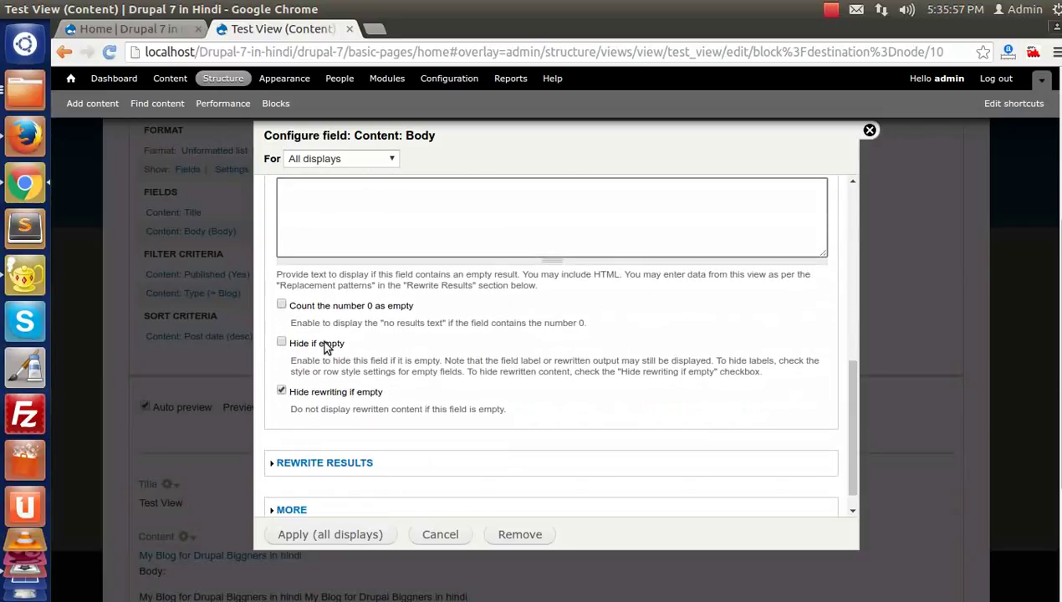
scroll(378, 322, down, 1)
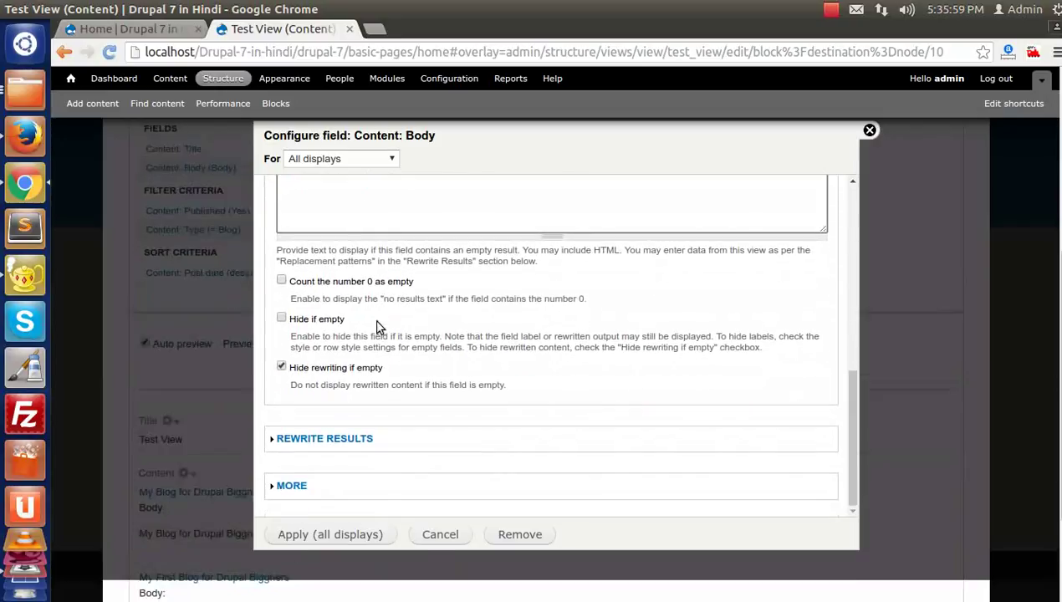
click(302, 535)
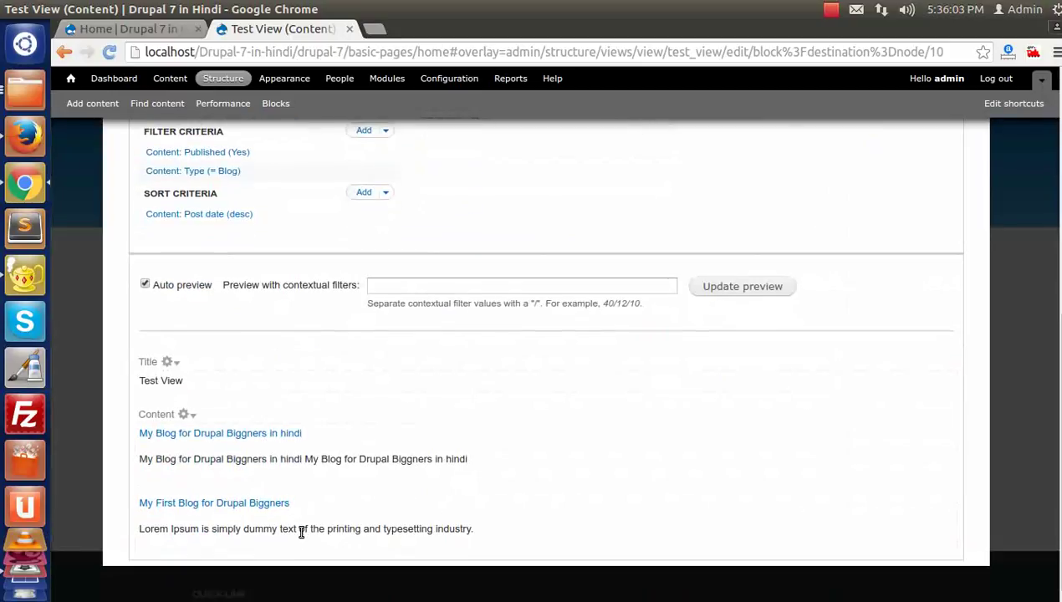
Examine the body text of both blog entries in the view preview
drag(144, 459, 466, 465)
drag(136, 461, 523, 459)
scroll(163, 514, up, 3)
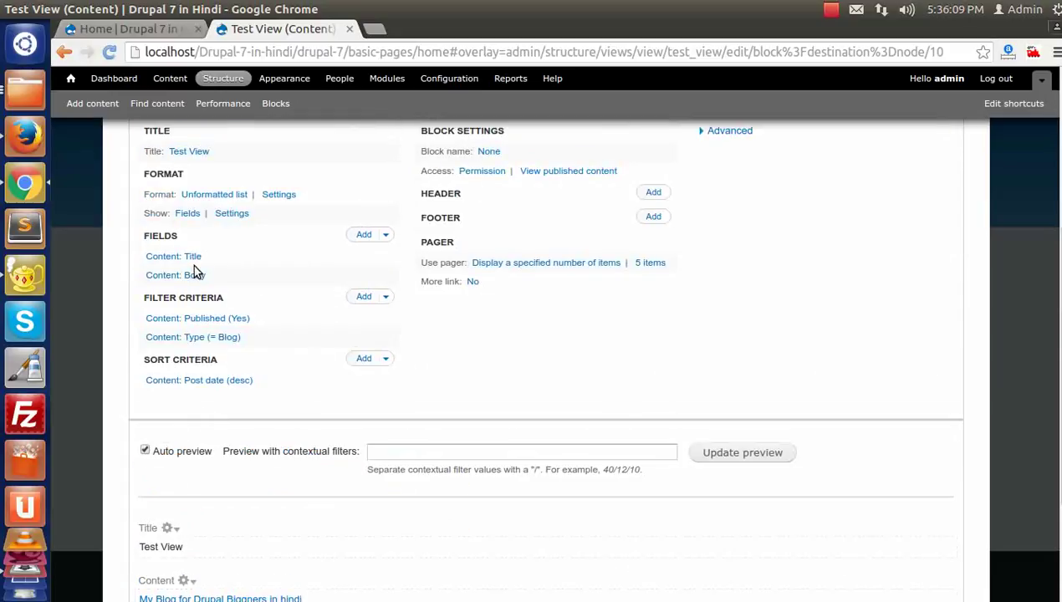
scroll(259, 536, down, 3)
drag(137, 532, 483, 534)
scroll(441, 530, up, 4)
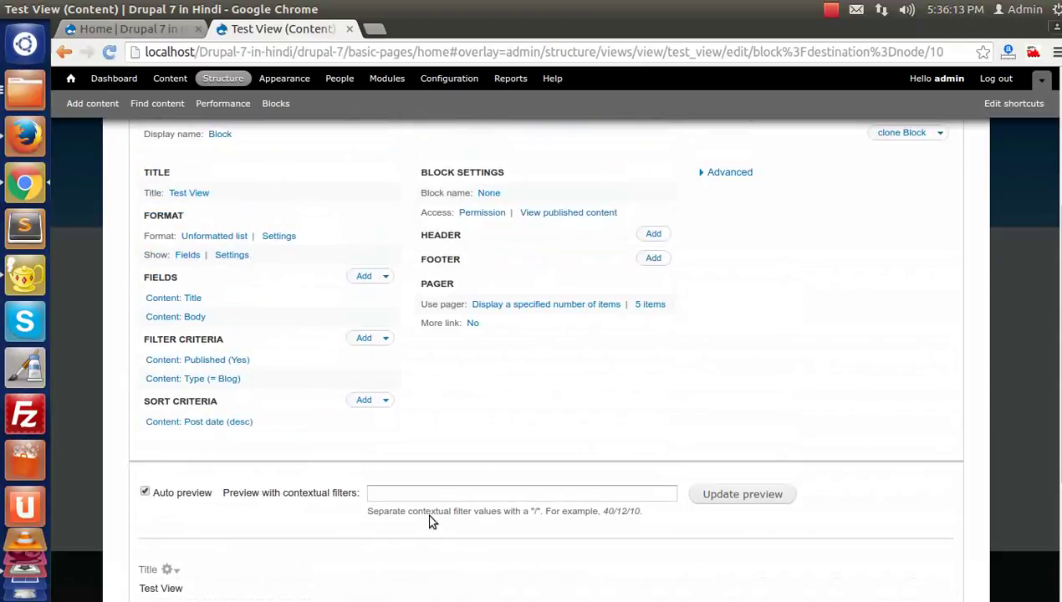
click(364, 340)
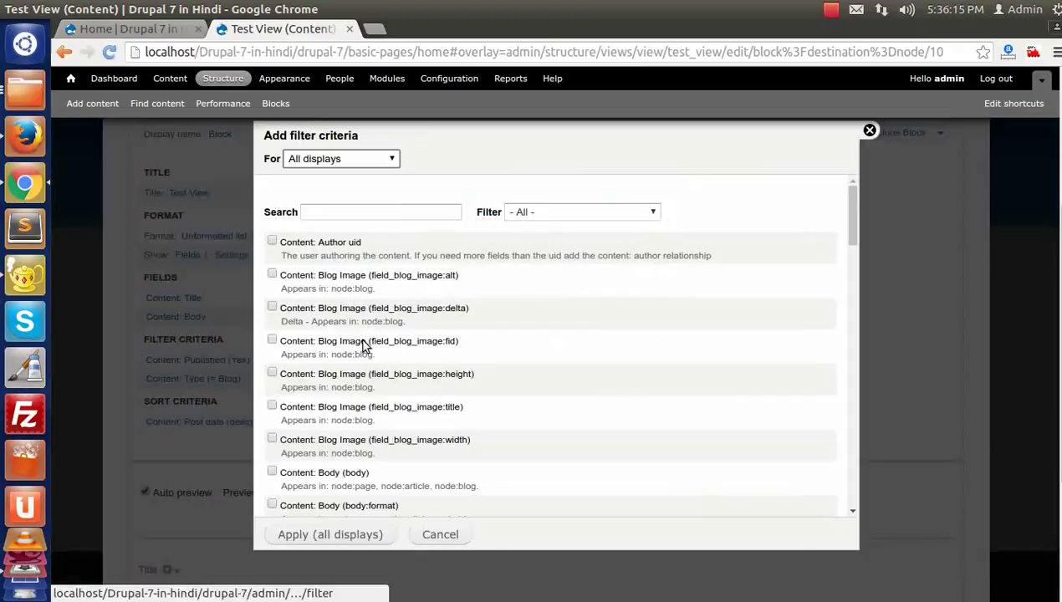
click(438, 533)
Search the available fields for "Post" and add the Content: Post date field to all displays
click(362, 276)
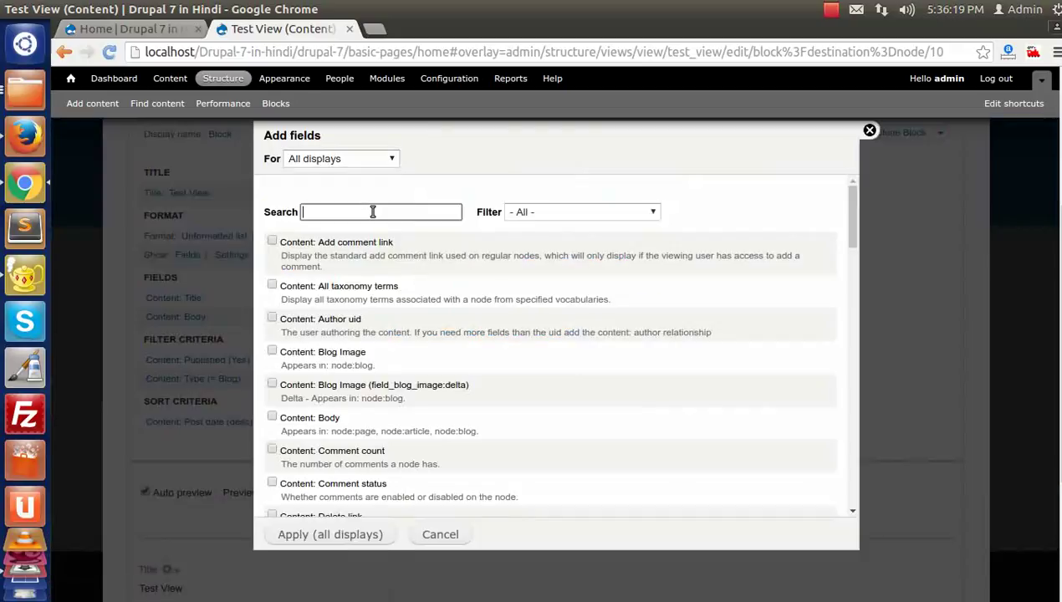
text(Post)
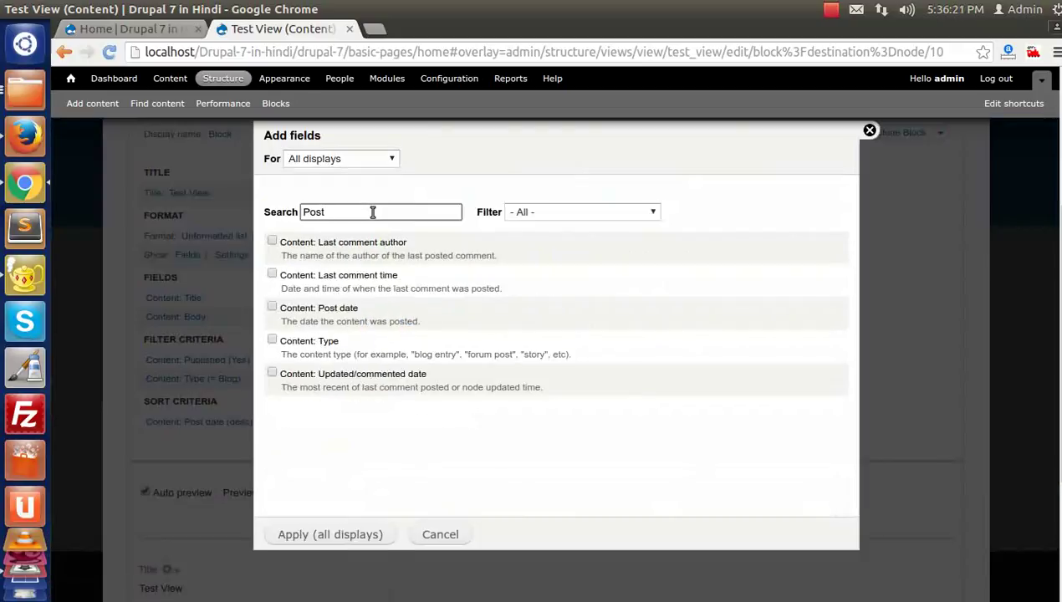
click(294, 310)
click(310, 537)
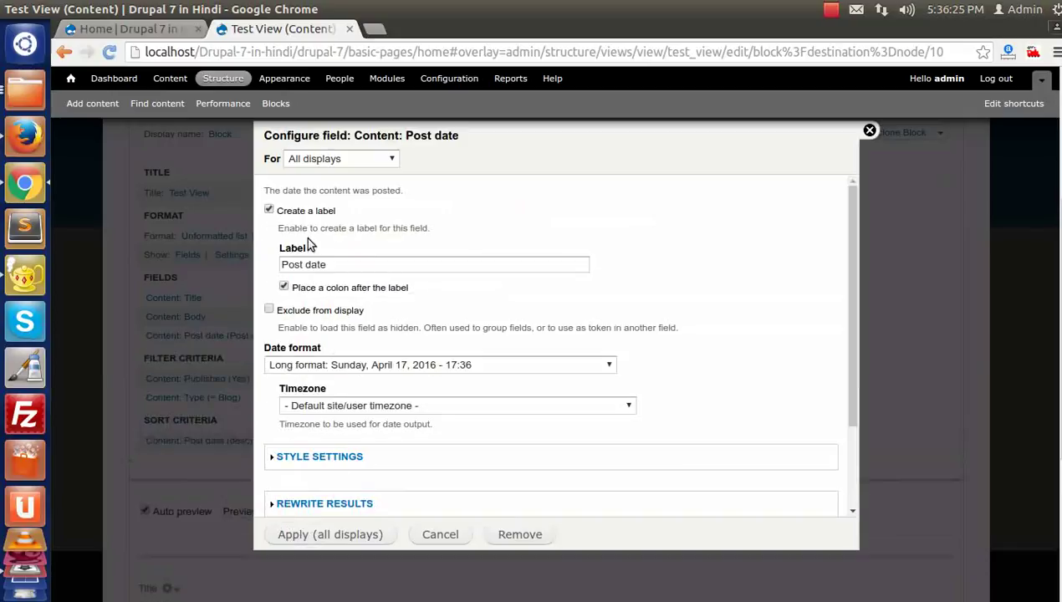
Keep Post date as the field's label and set its date format to Short format
triple_click(322, 264)
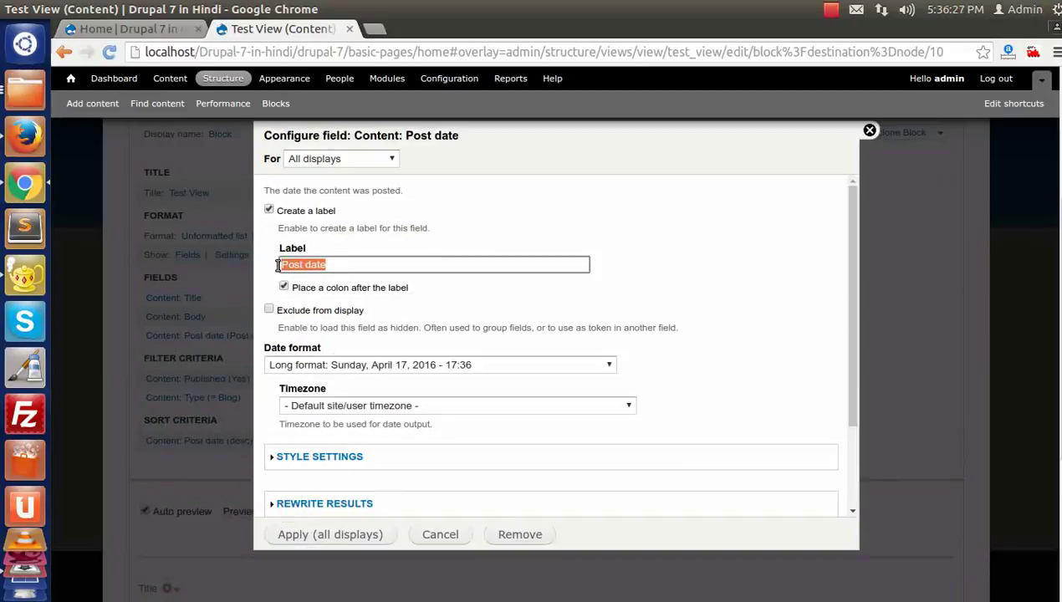
click(319, 265)
triple_click(322, 264)
click(351, 266)
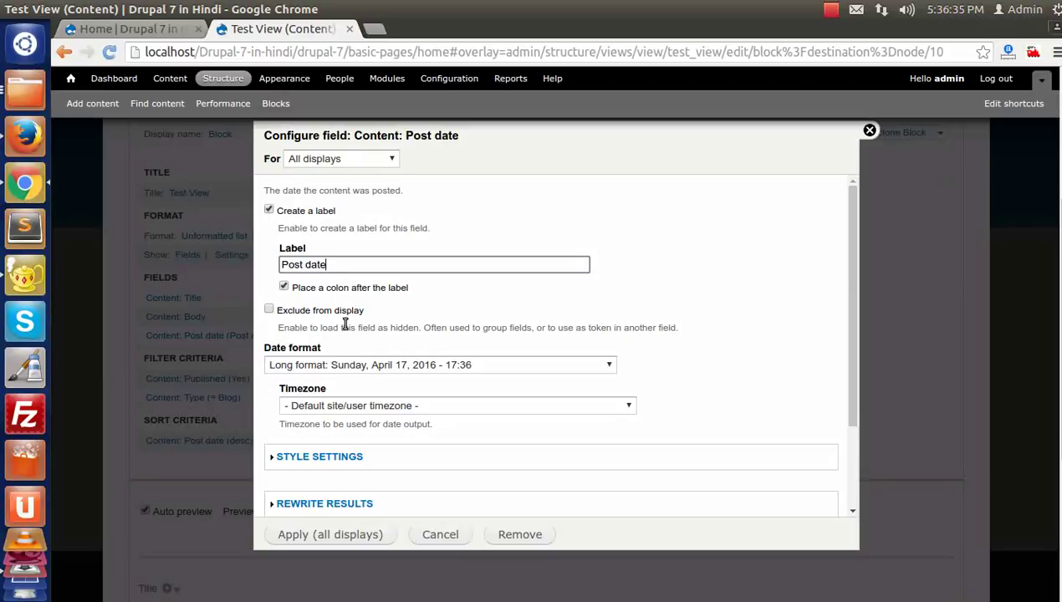
click(306, 366)
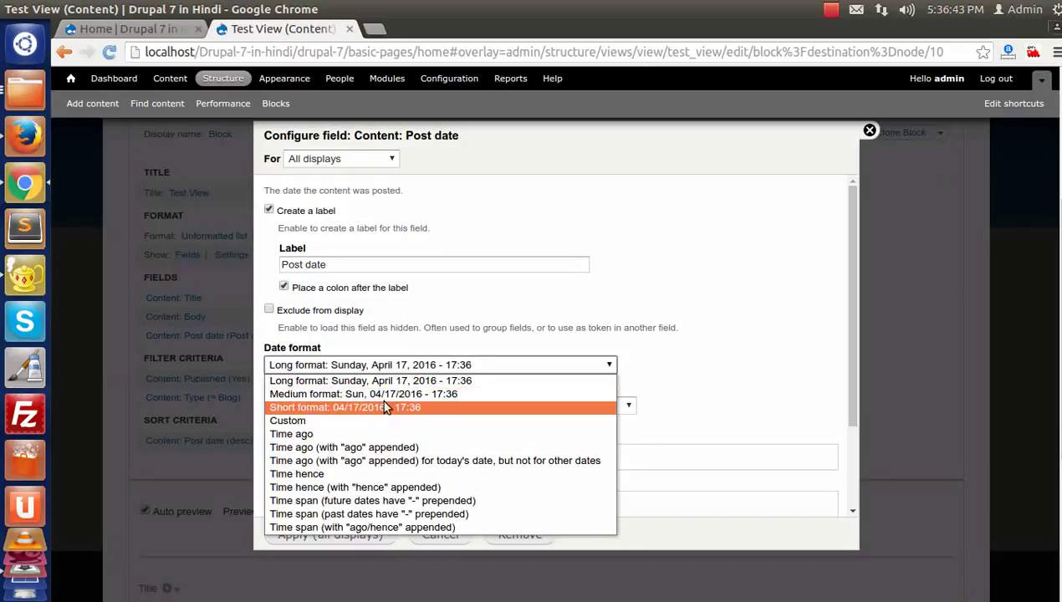
click(369, 409)
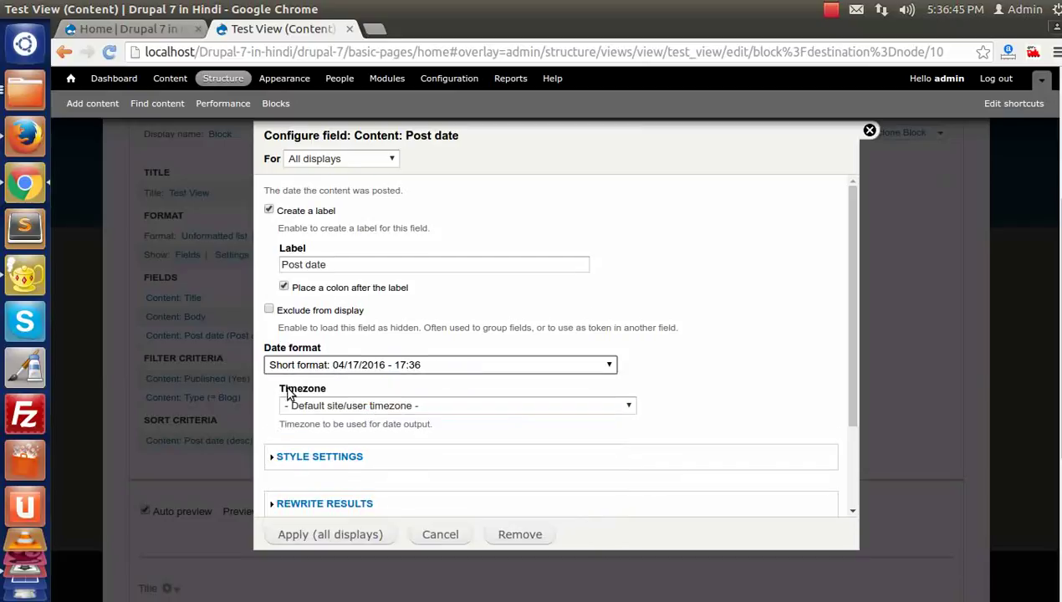
Set the Post date field's timezone to Asia/Kolkata and apply the field configuration to all displays
scroll(293, 389, down, 1)
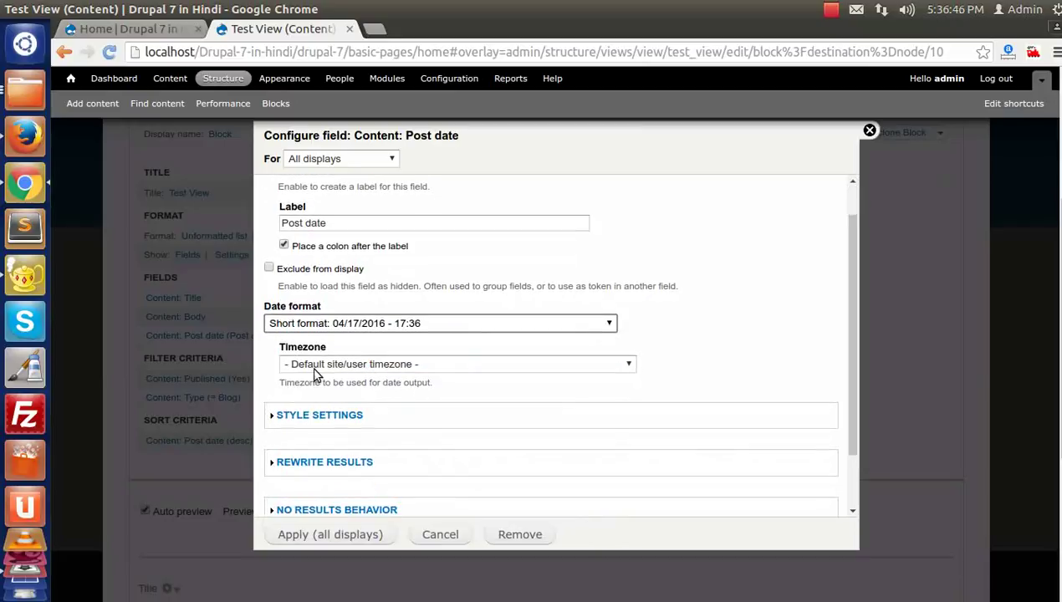
click(417, 365)
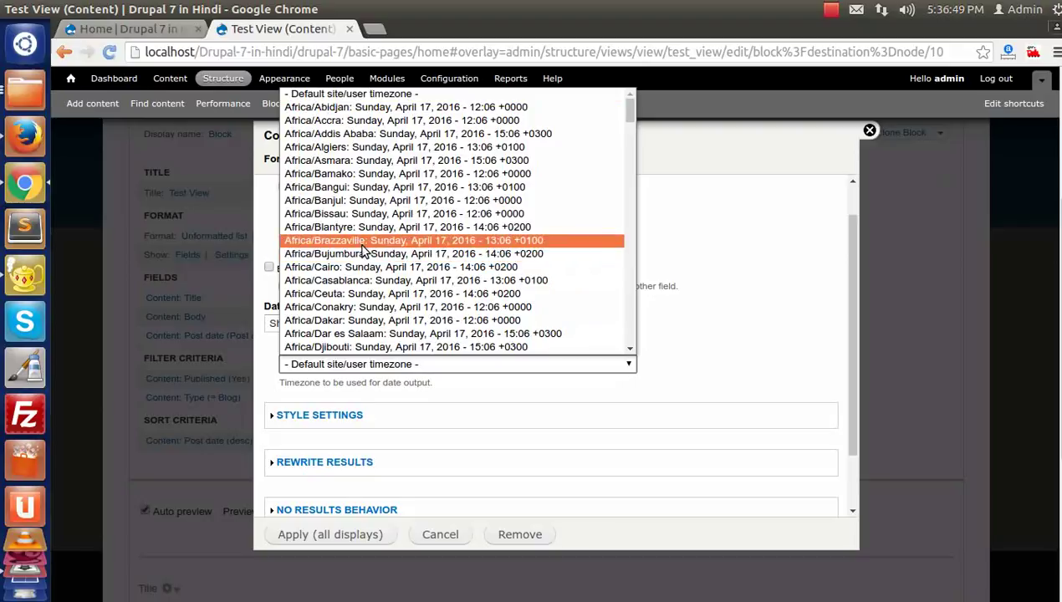
key(i)
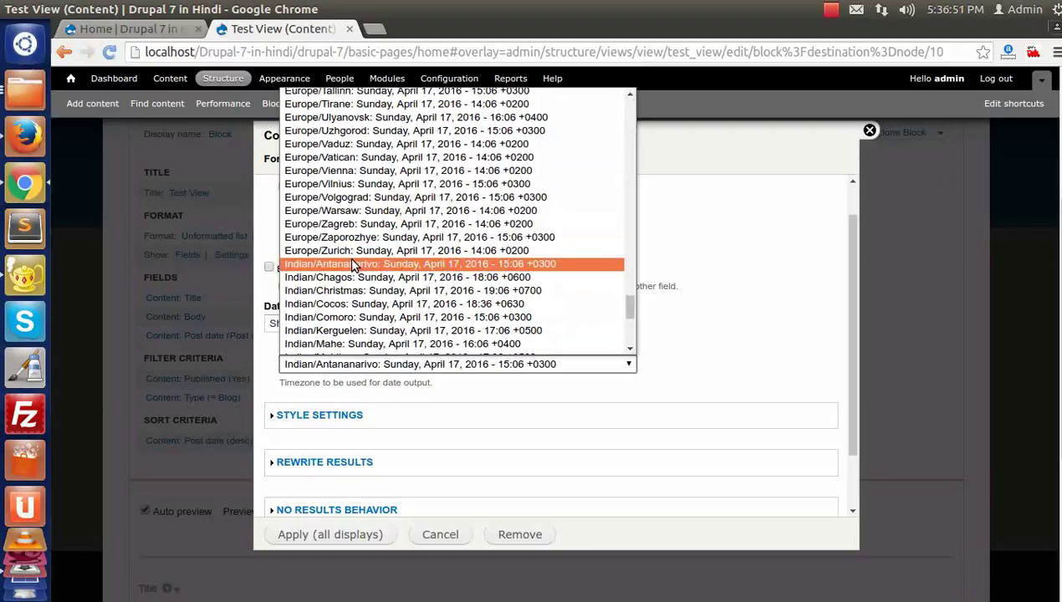
scroll(351, 264, up, 10)
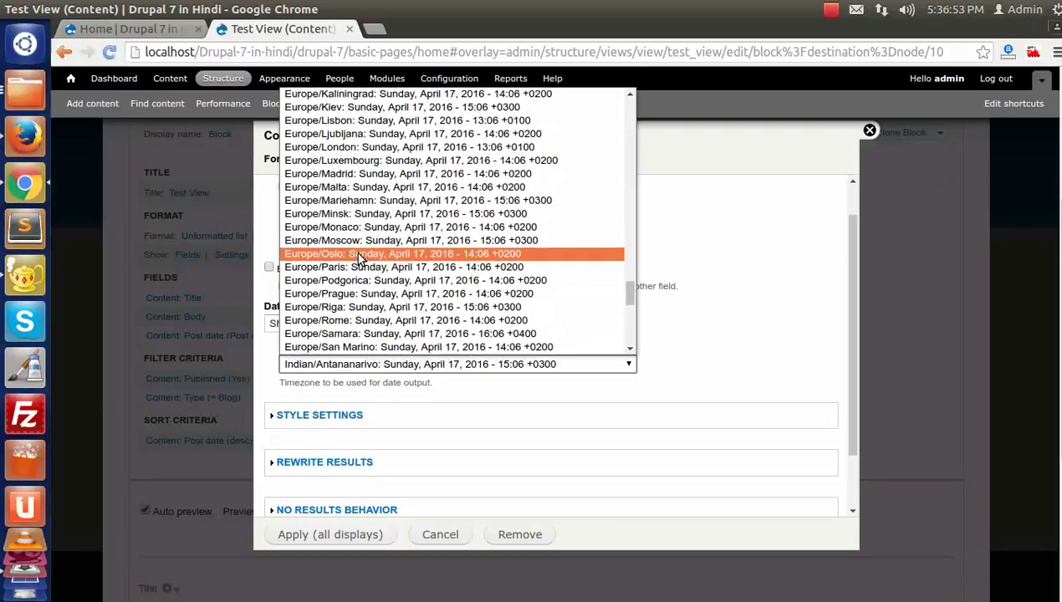
scroll(352, 251, up, 4)
scroll(345, 238, down, 3)
click(328, 239)
key(Down)
scroll(326, 250, down, 9)
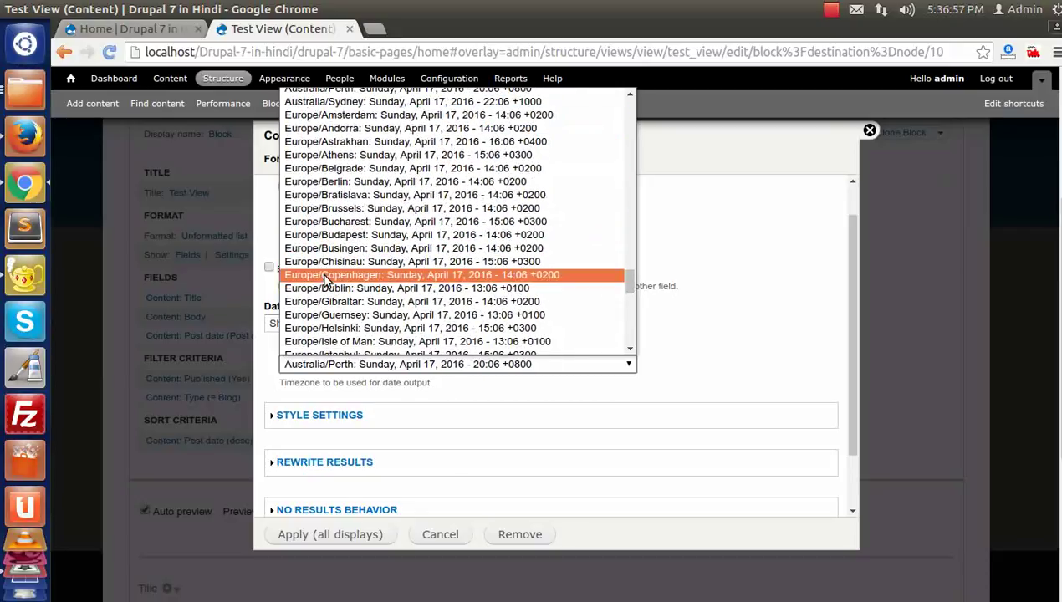
scroll(329, 288, down, 8)
key(Home)
scroll(329, 289, down, 15)
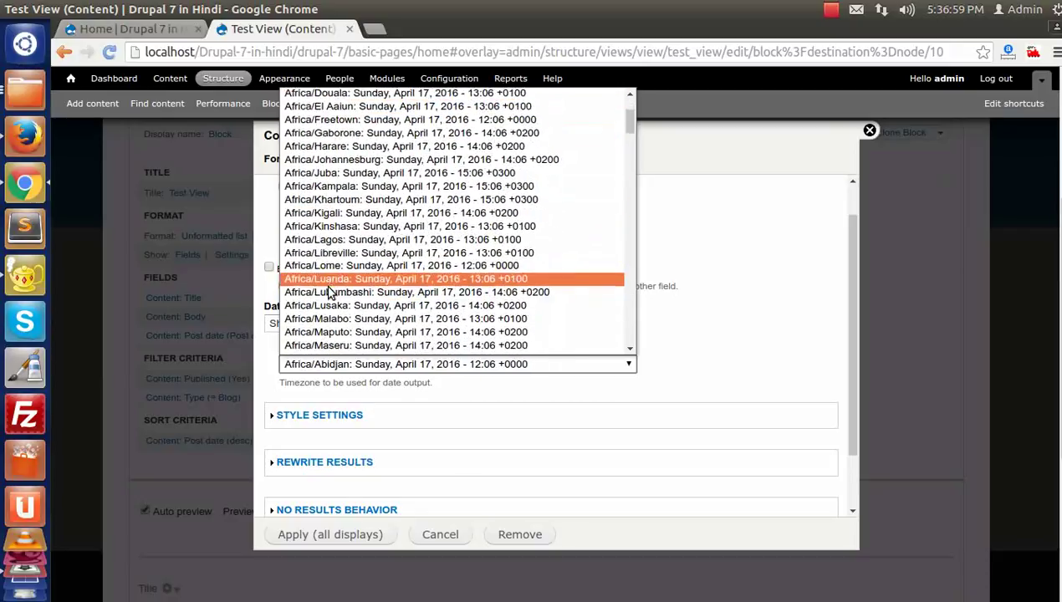
scroll(329, 293, down, 20)
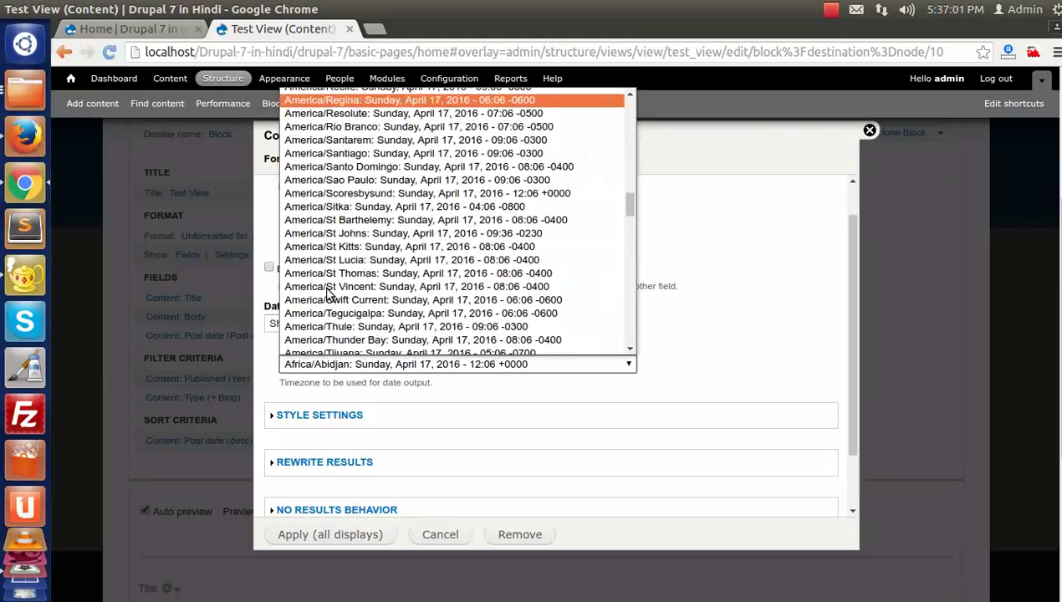
scroll(331, 289, down, 10)
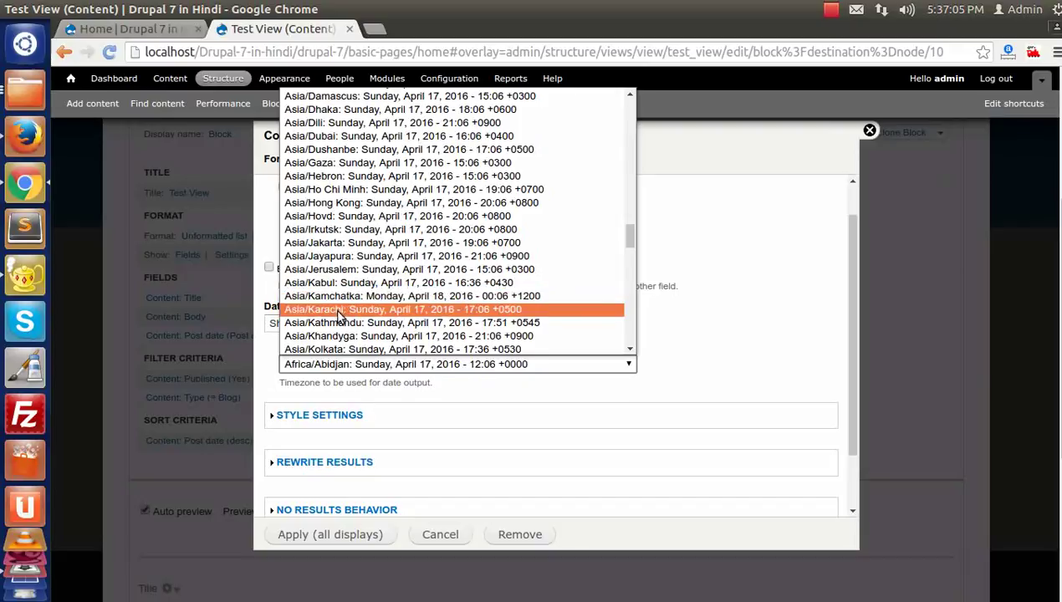
scroll(338, 322, down, 1)
scroll(339, 322, down, 1)
click(343, 308)
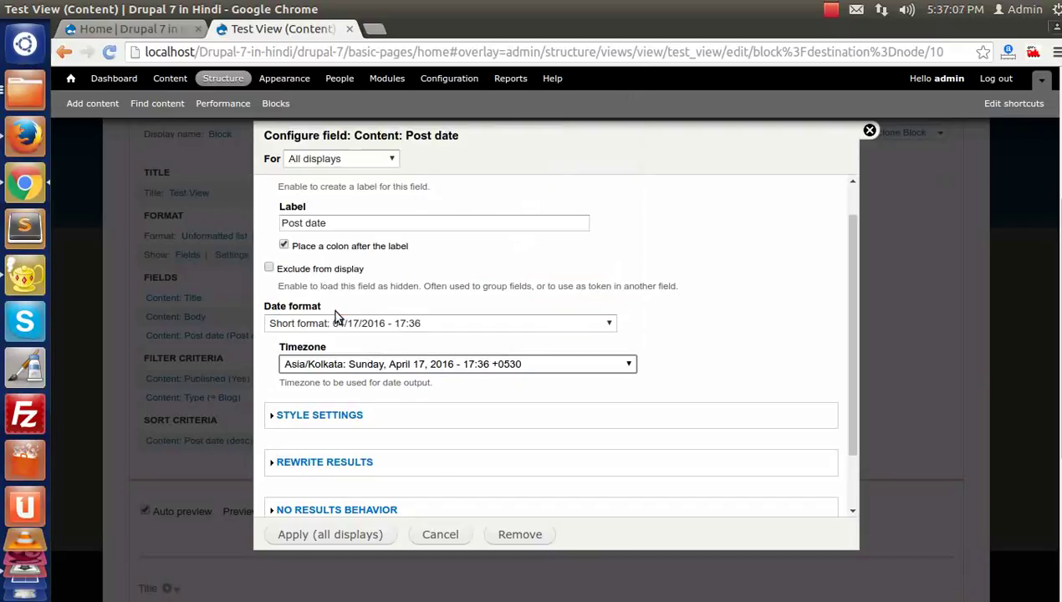
scroll(393, 434, down, 1)
scroll(344, 455, down, 1)
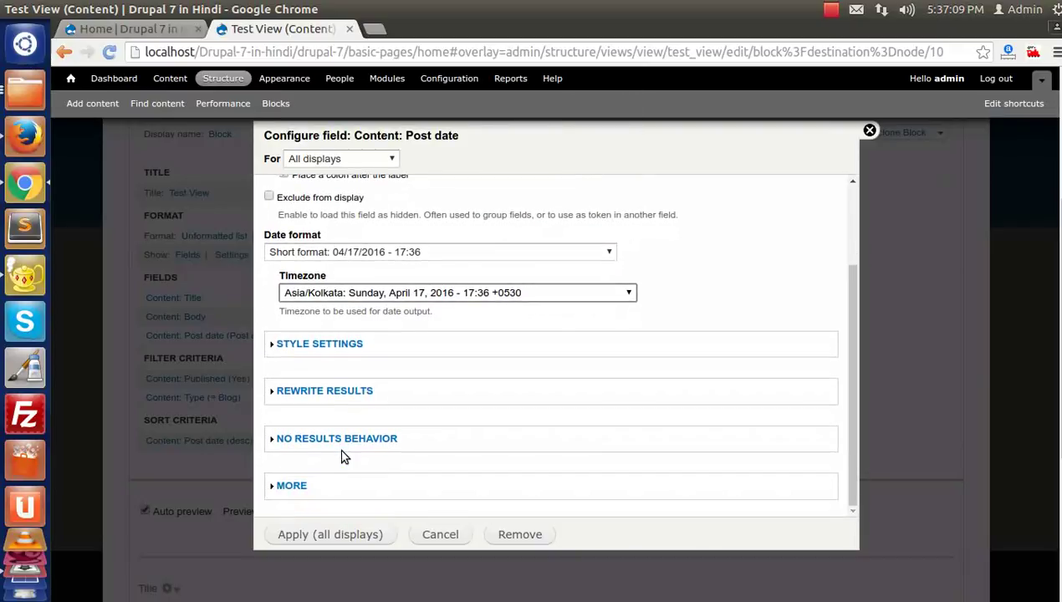
click(334, 536)
Examine the post dates of both blog entries in the view preview
scroll(339, 491, down, 3)
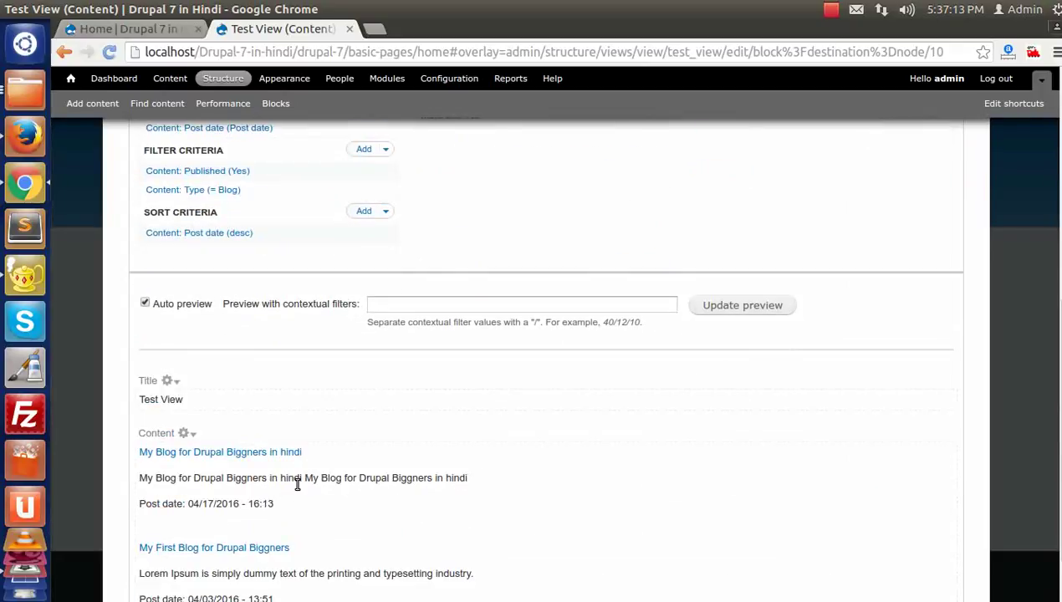
drag(280, 504, 186, 505)
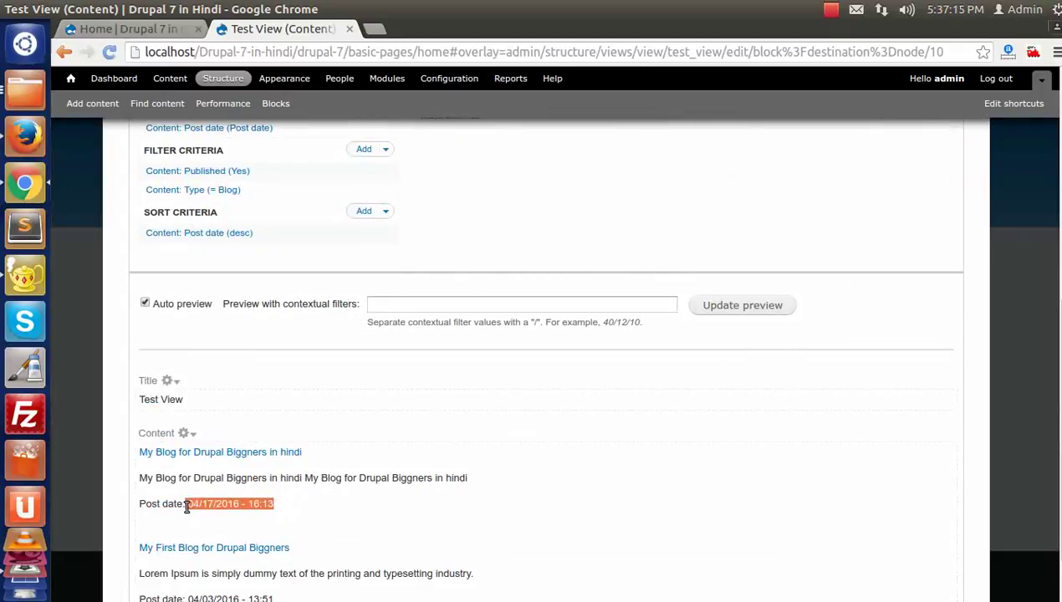
click(200, 506)
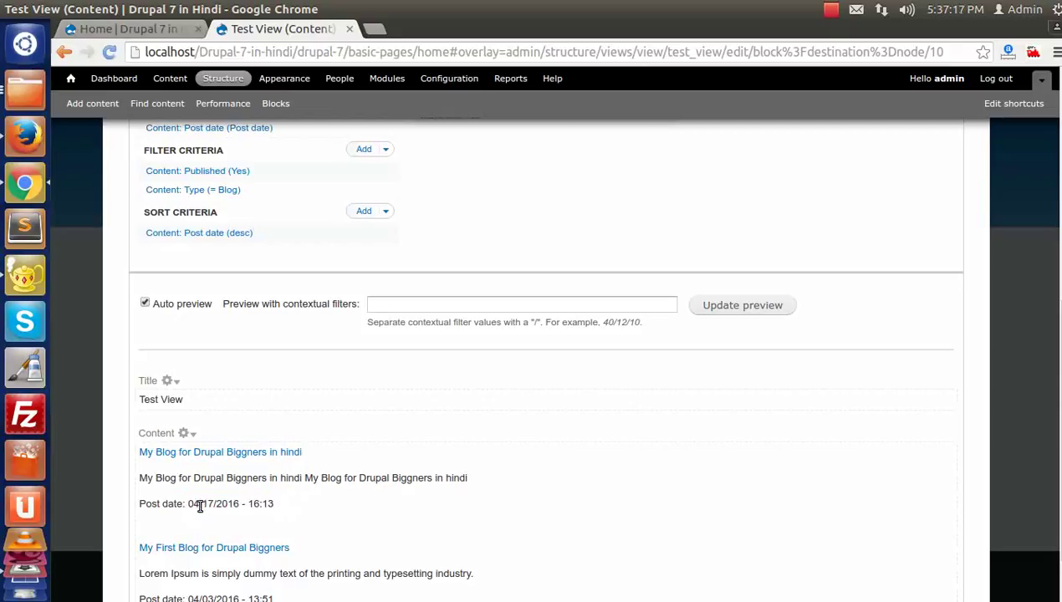
drag(192, 505, 290, 505)
click(207, 505)
drag(190, 504, 320, 505)
scroll(321, 509, down, 2)
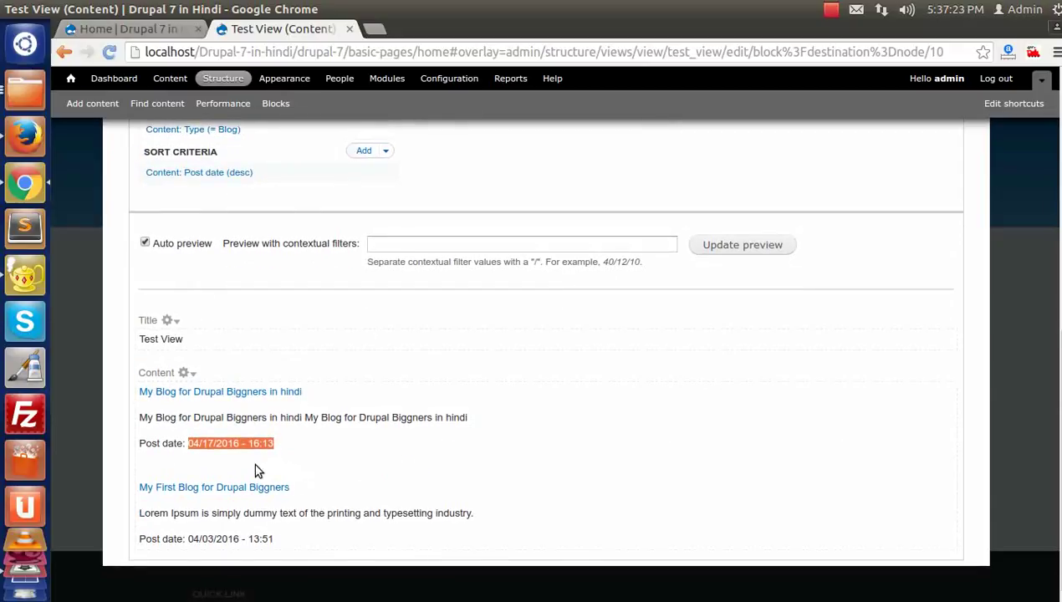
Review the block's list of fields and save the Test View
scroll(255, 465, up, 4)
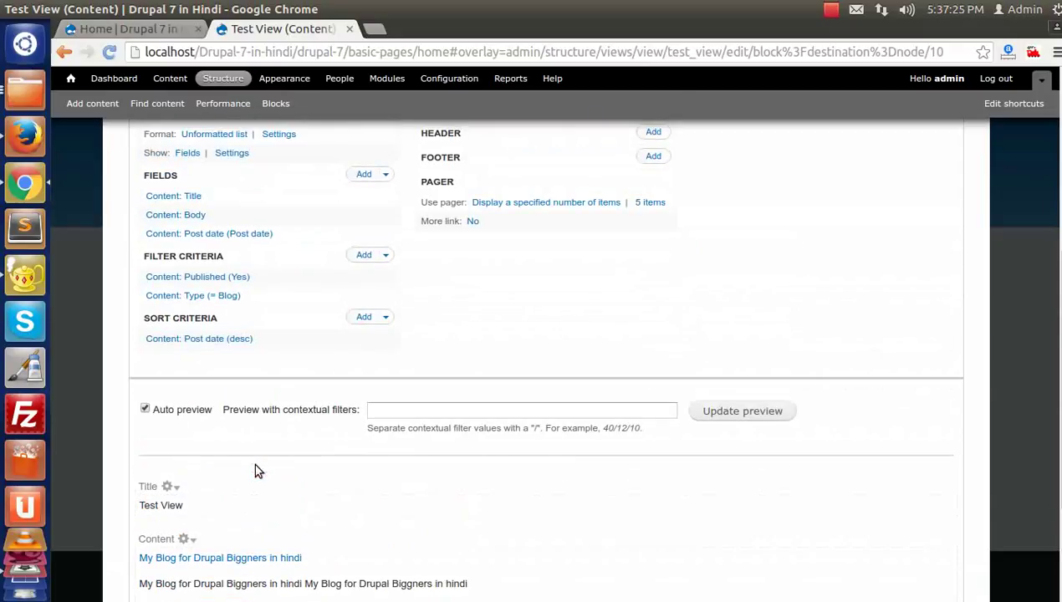
scroll(255, 467, up, 8)
scroll(237, 463, down, 4)
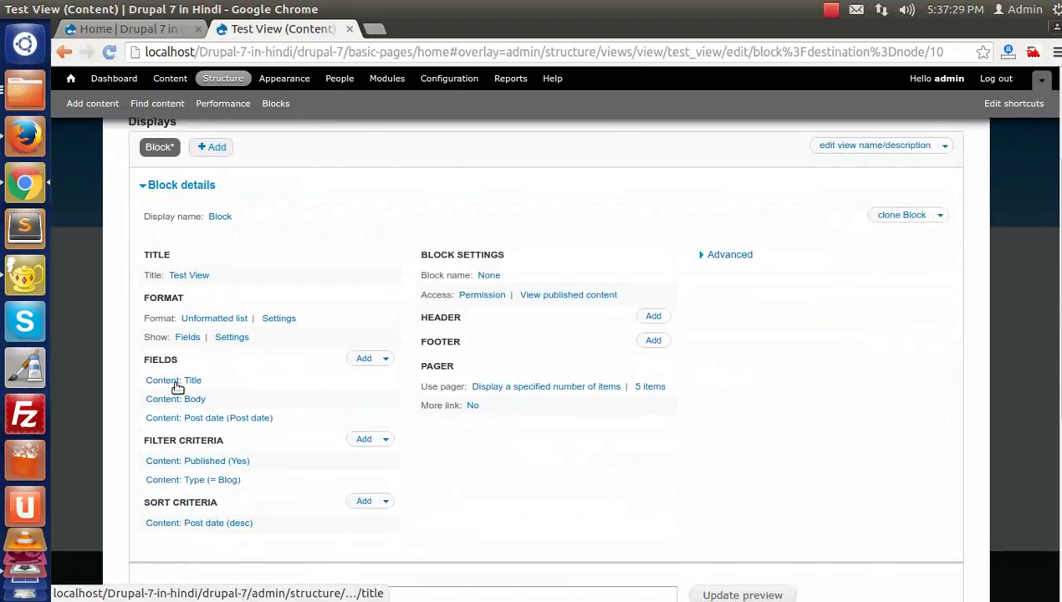
double_click(159, 358)
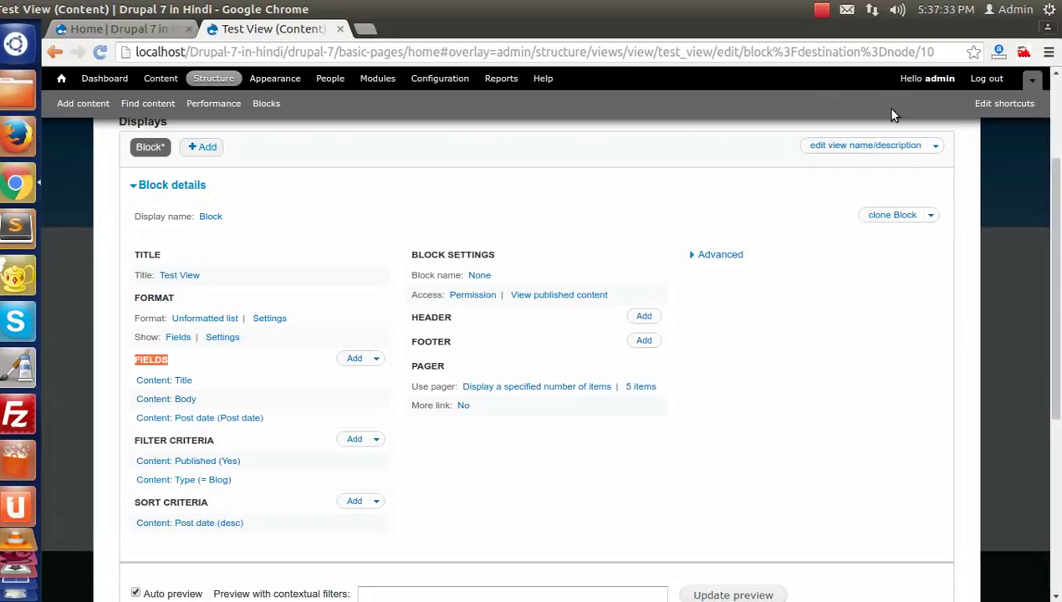
scroll(894, 167, up, 3)
click(852, 257)
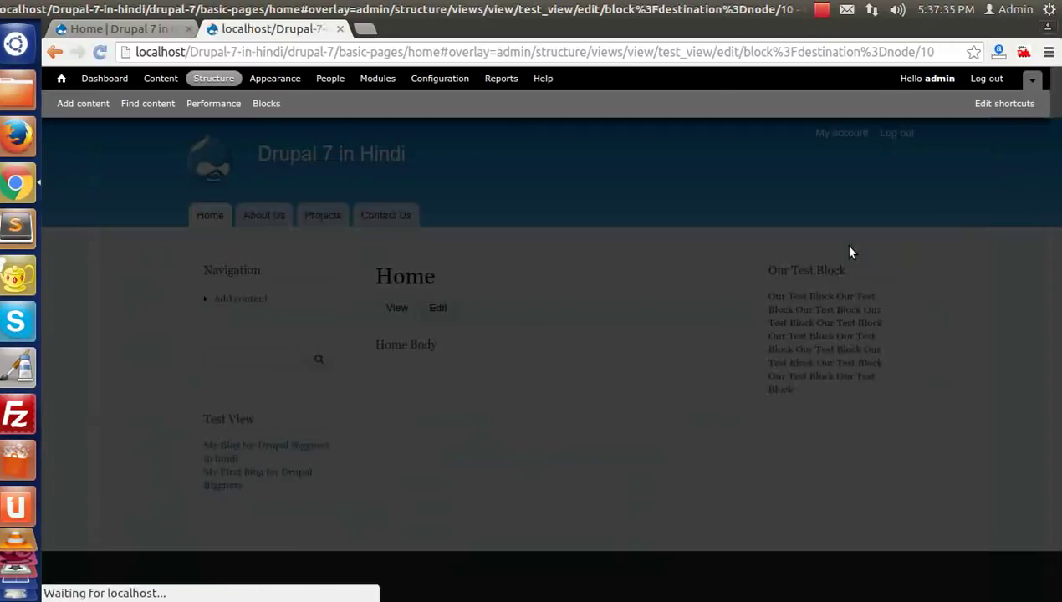
Examine the titles, body text and post dates in the Test View block on the home page
scroll(553, 356, down, 4)
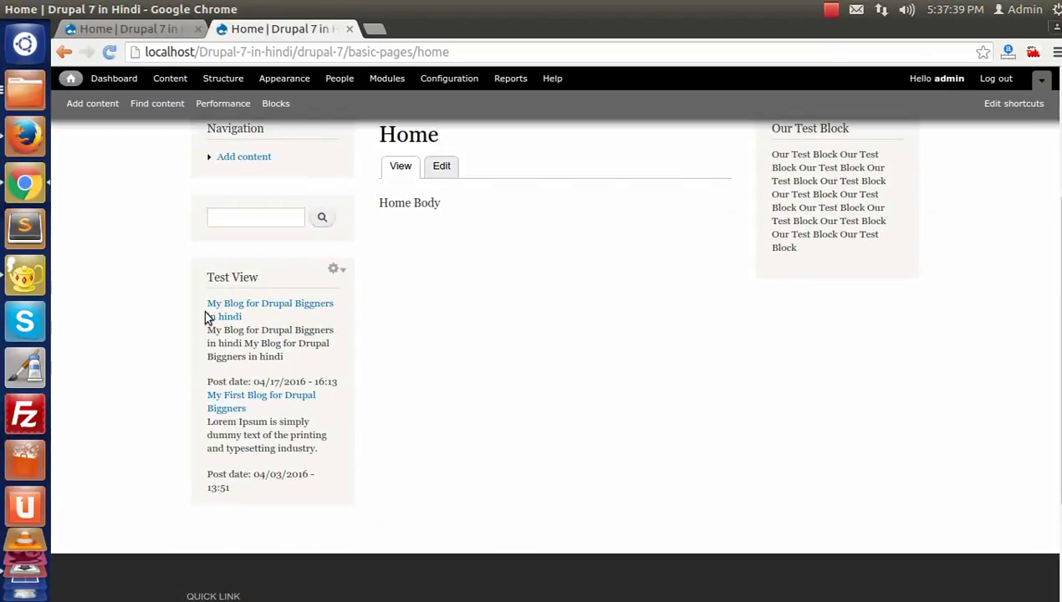
drag(206, 306, 287, 358)
drag(206, 383, 345, 386)
drag(203, 399, 227, 408)
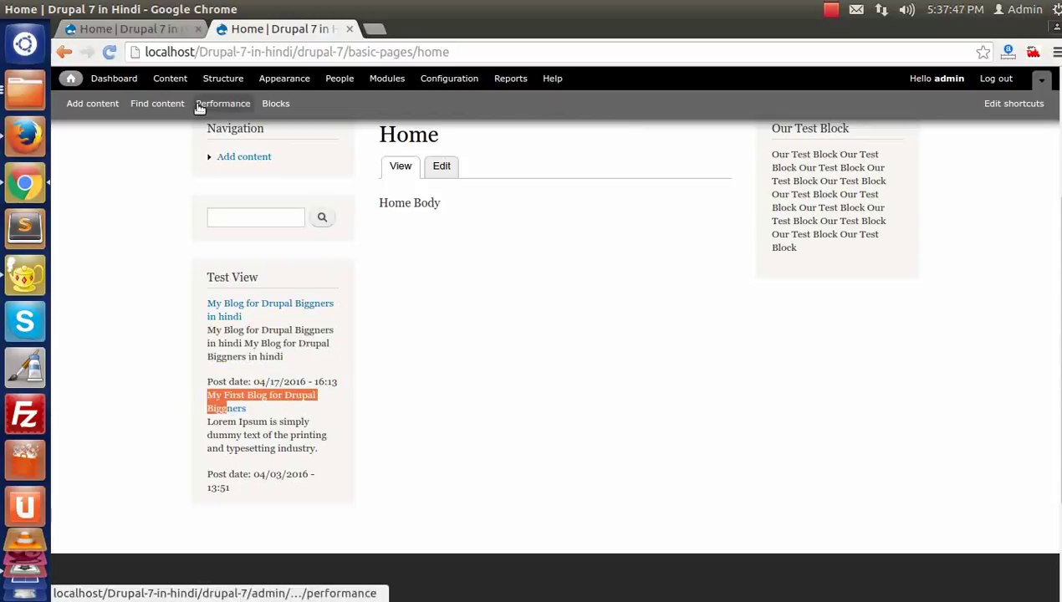
Open the site's content list and filter it to items of type Blog
click(151, 104)
scroll(200, 406, down, 1)
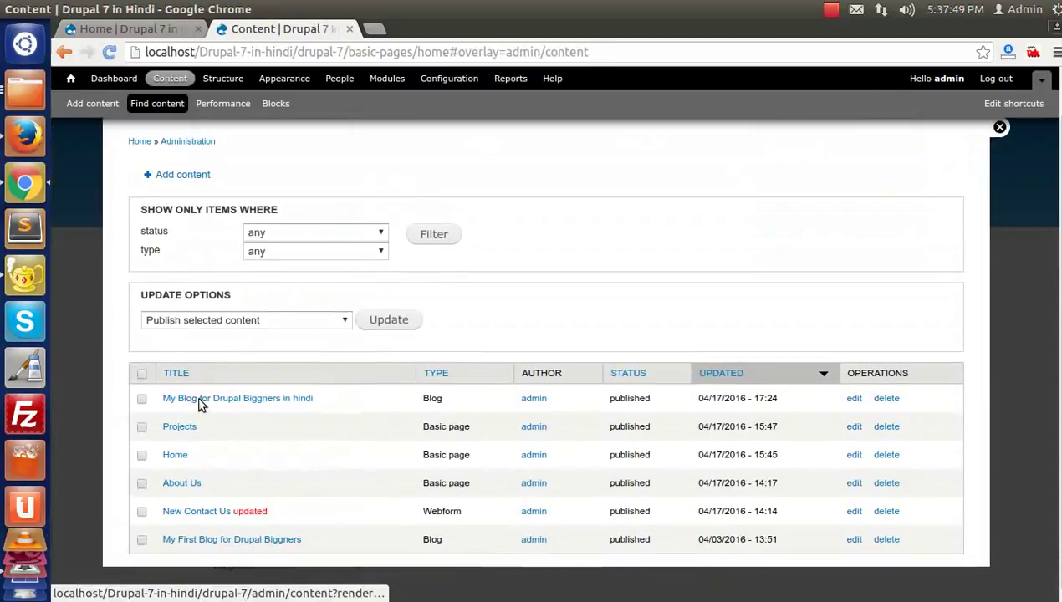
click(282, 232)
click(274, 250)
click(274, 303)
click(454, 236)
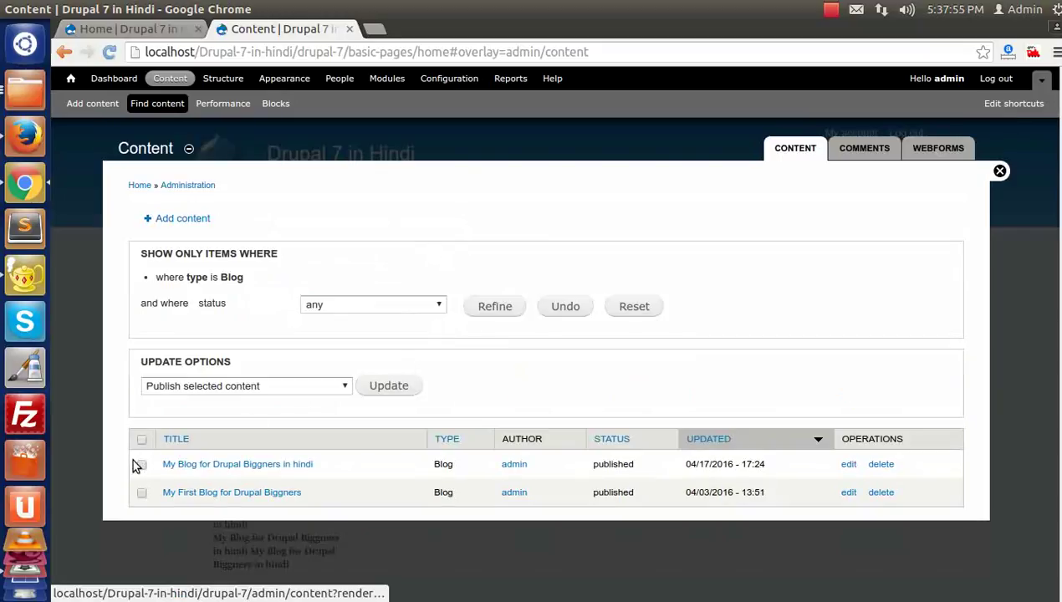
Check the publication status and updated dates of the listed blog entries
drag(133, 465, 470, 497)
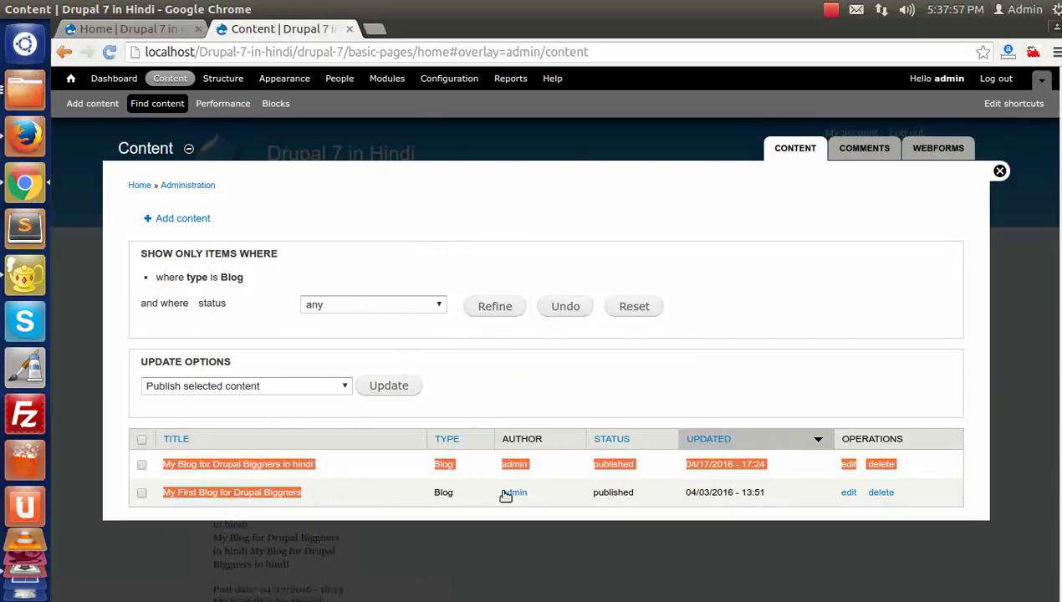
click(699, 492)
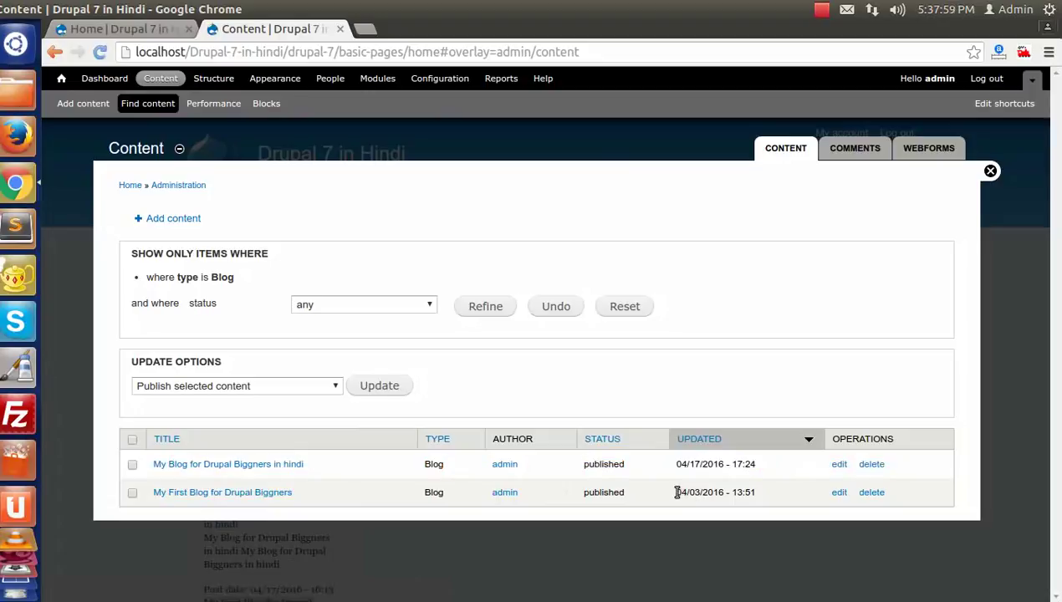
drag(624, 465, 589, 462)
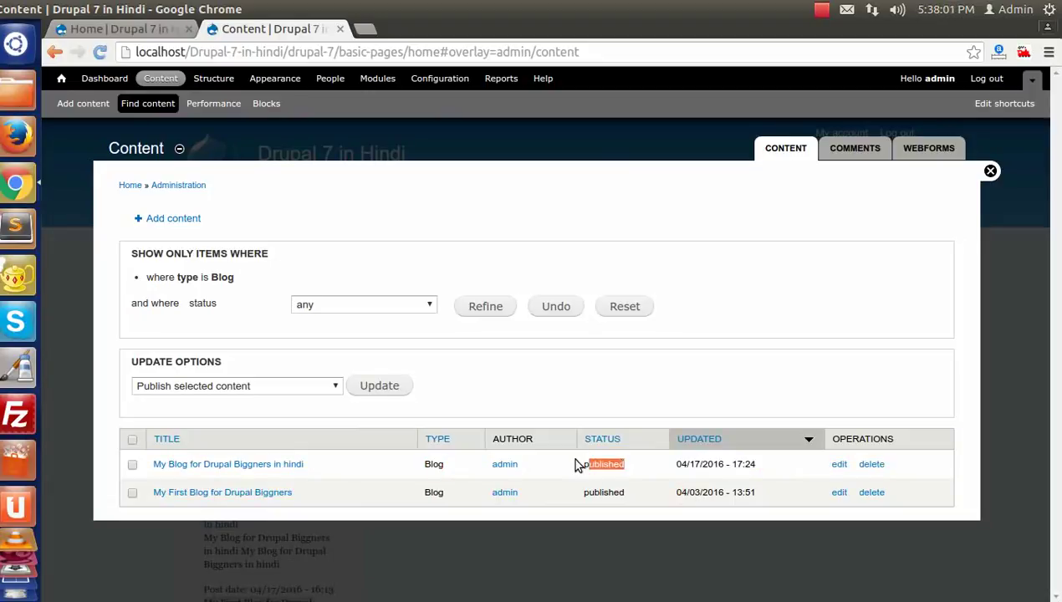
Close the content list and look over the home page with its Test View block
click(990, 171)
scroll(460, 363, down, 5)
scroll(465, 371, up, 5)
scroll(466, 371, down, 5)
scroll(464, 368, up, 4)
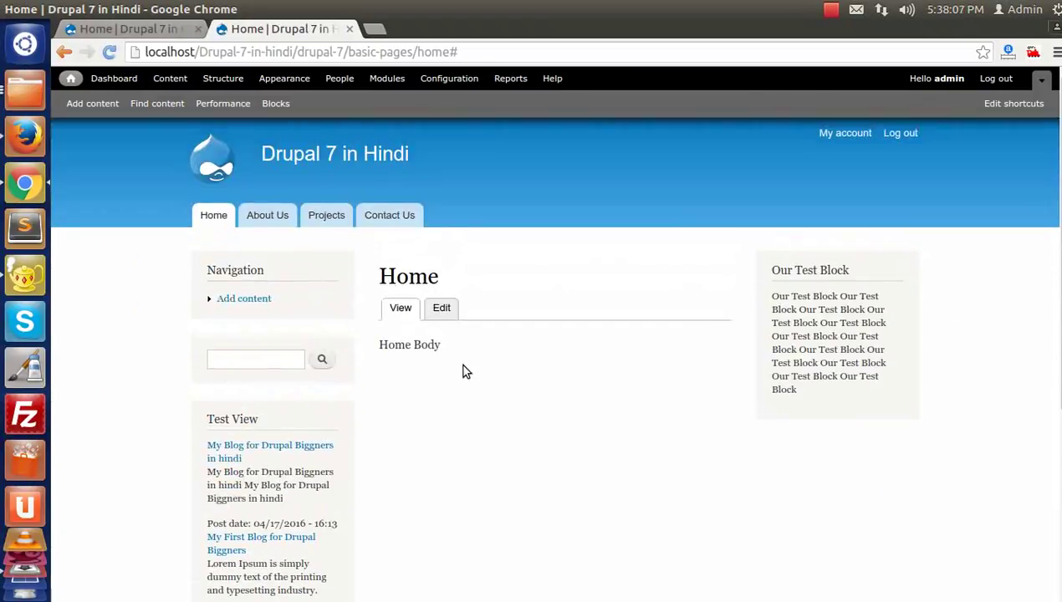
Open the view behind the home page's Test View block for editing
scroll(249, 444, down, 1)
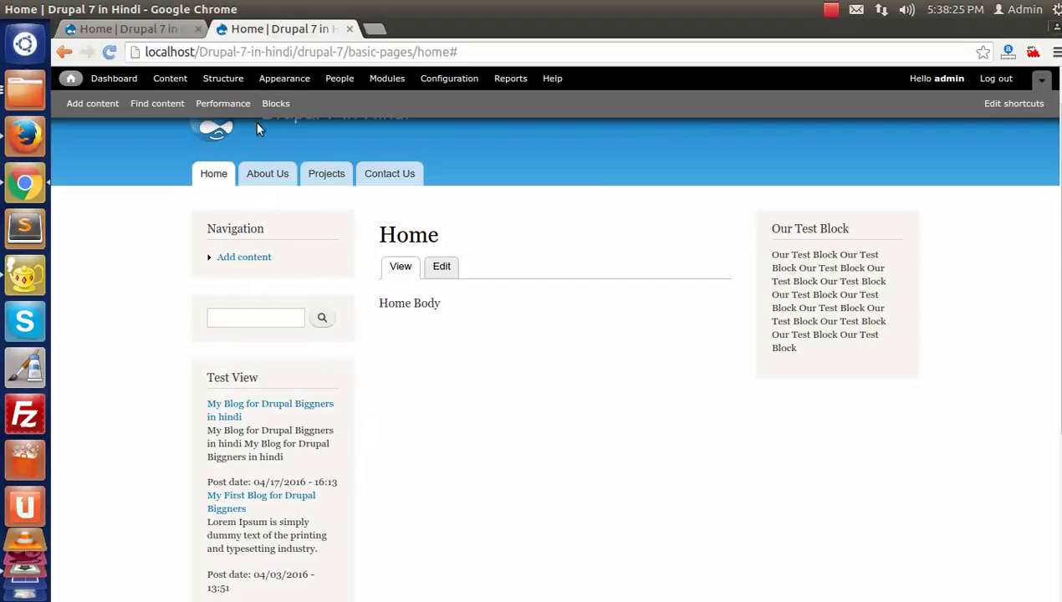
click(333, 369)
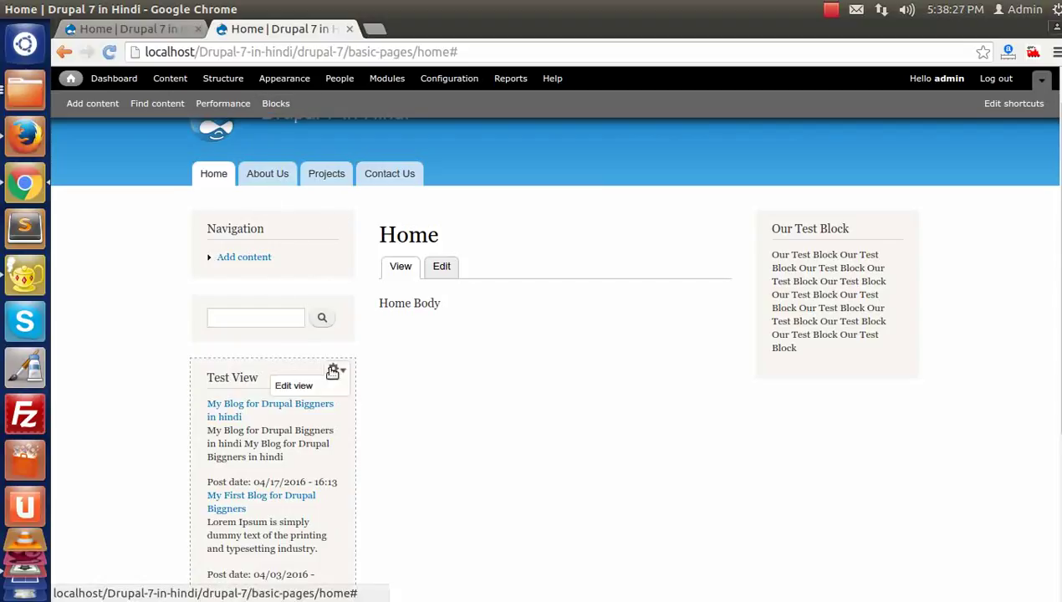
click(294, 387)
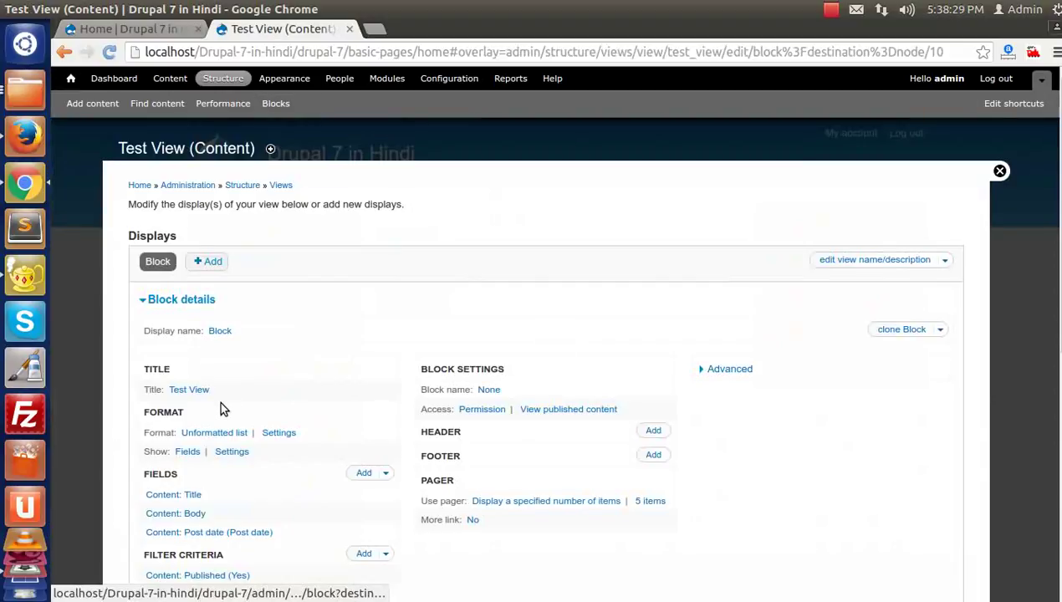
Add the Content: Blog Image field to the view for all displays
scroll(335, 376, down, 3)
click(362, 349)
click(328, 210)
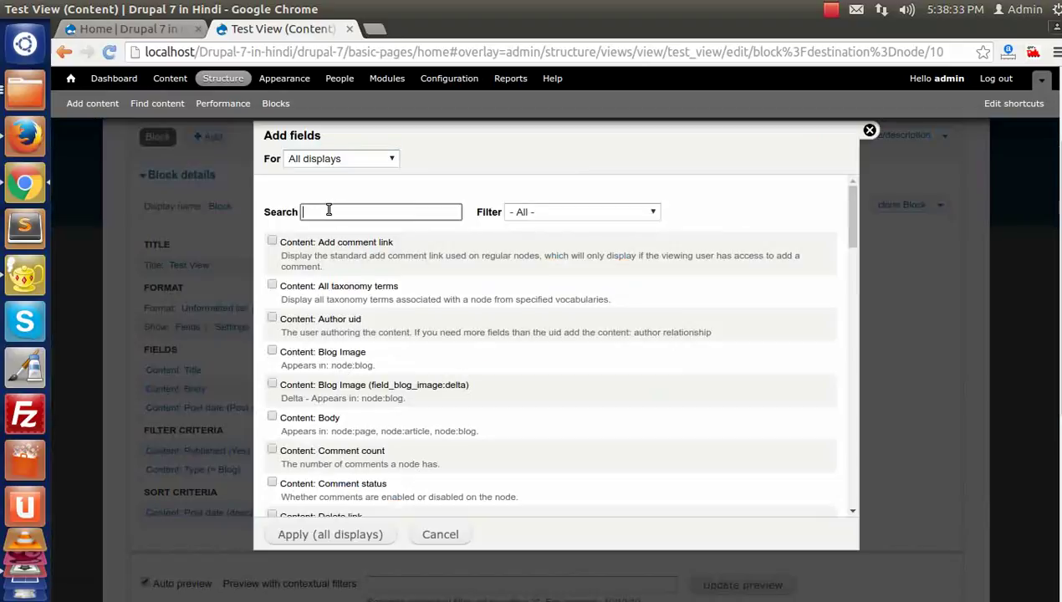
click(312, 349)
scroll(358, 383, down, 3)
click(331, 534)
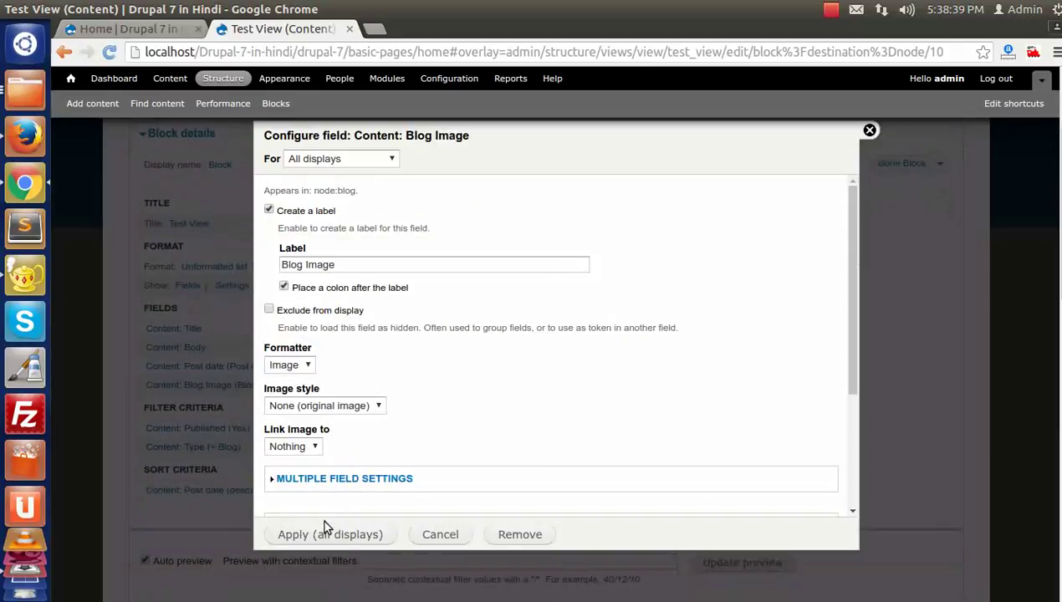
Remove the Blog Image field's label, keep the Image formatter and set the image style to Thumbnail (100x100)
click(309, 212)
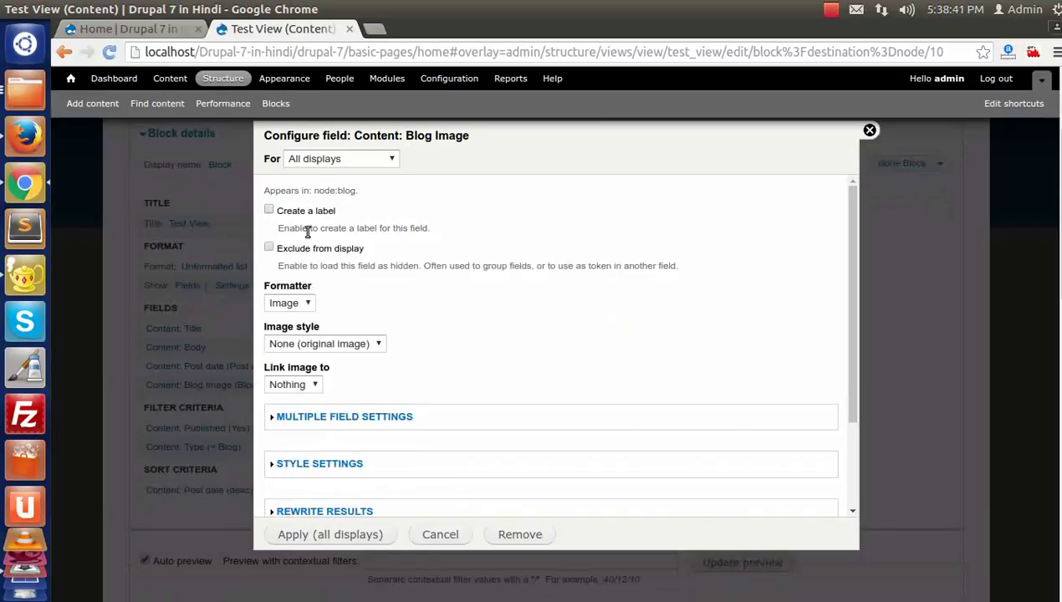
click(289, 304)
click(293, 317)
click(302, 346)
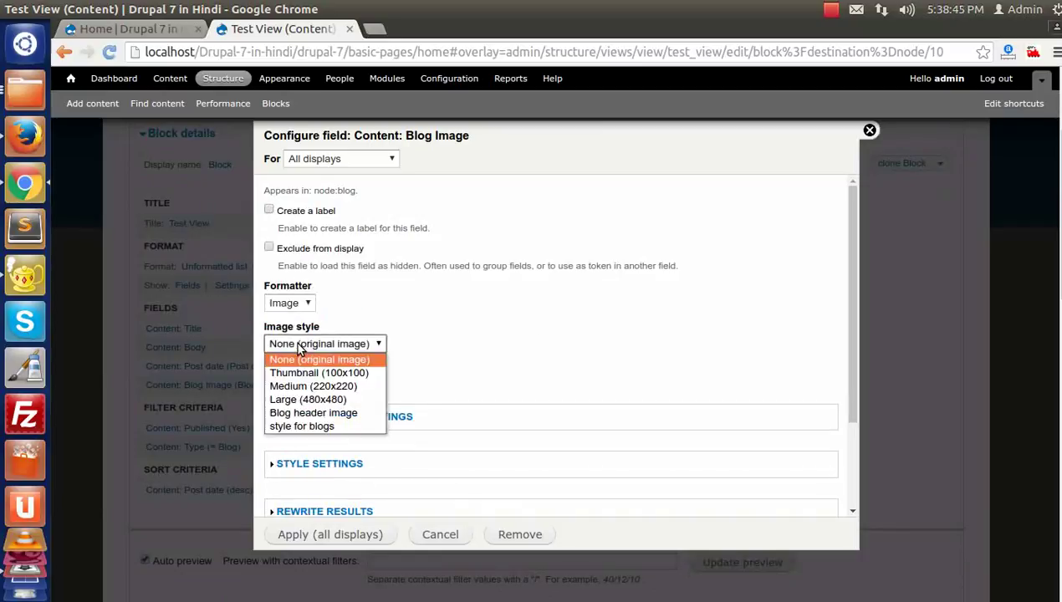
click(333, 375)
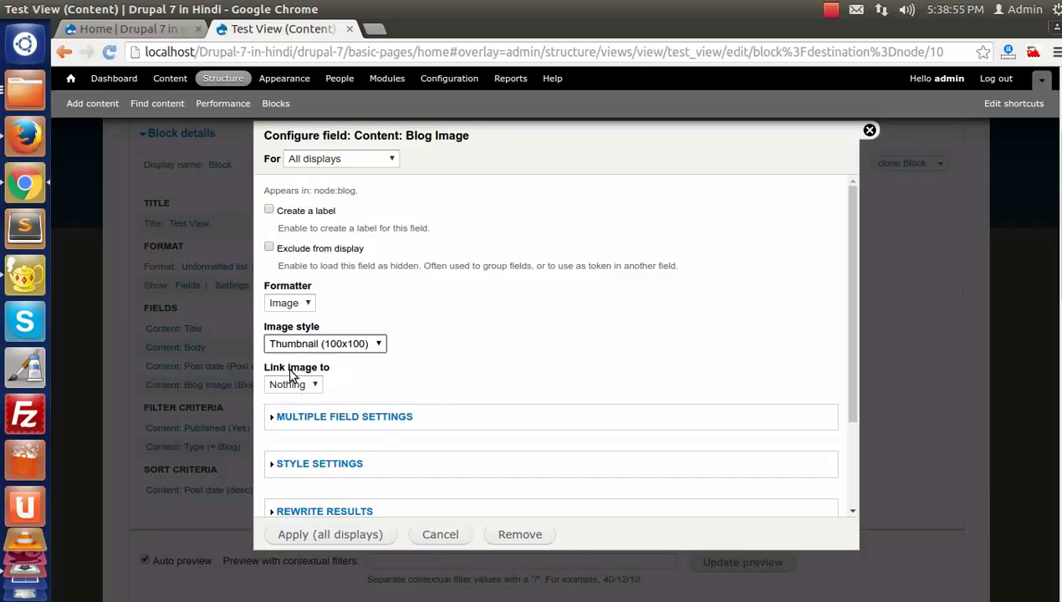
Link the blog image to Content and apply the field settings to all displays
click(314, 384)
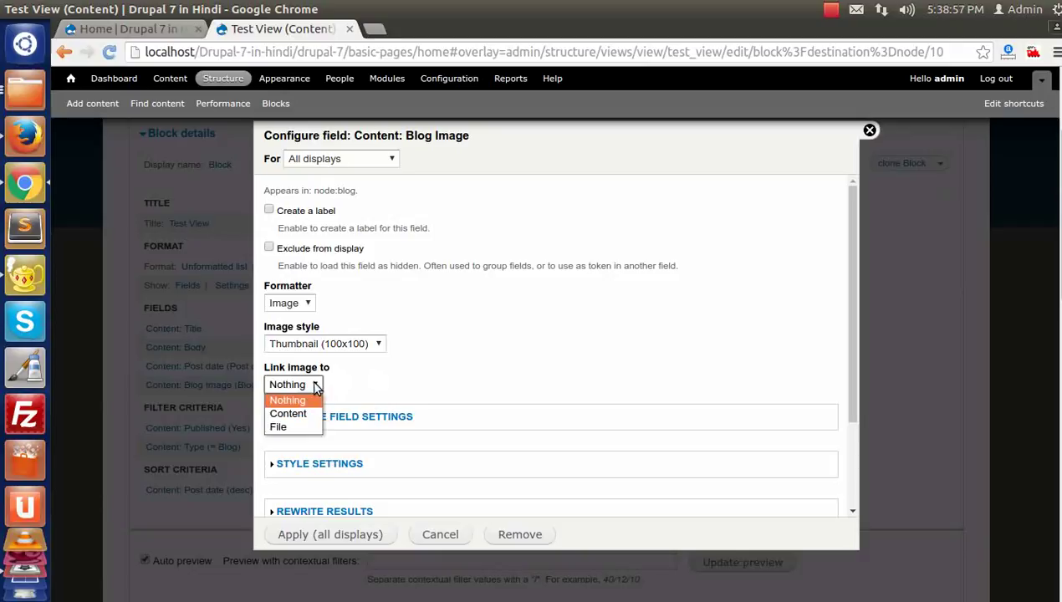
click(287, 414)
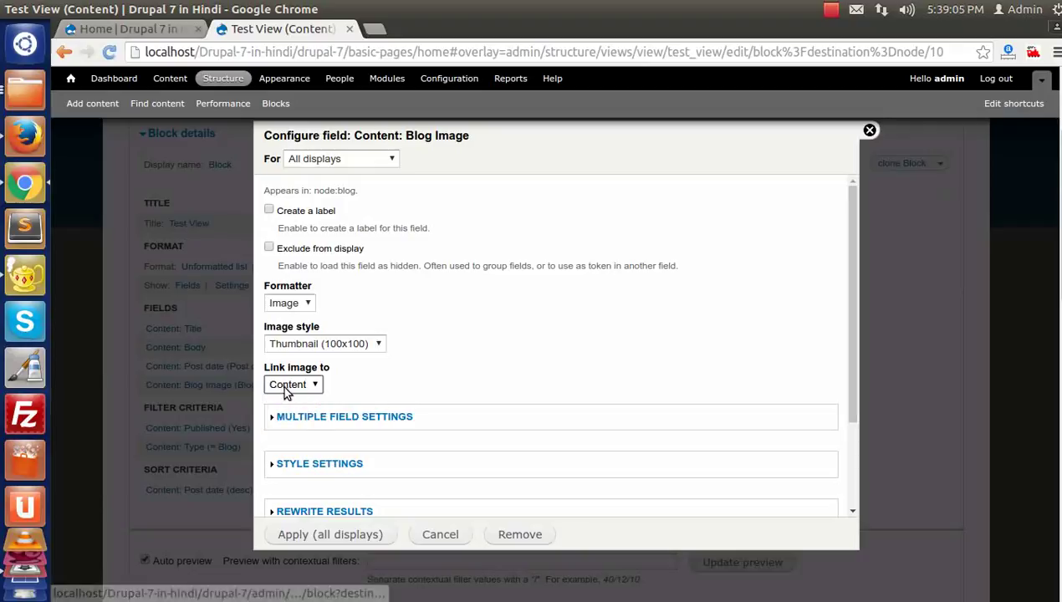
scroll(394, 416, down, 1)
scroll(395, 416, down, 1)
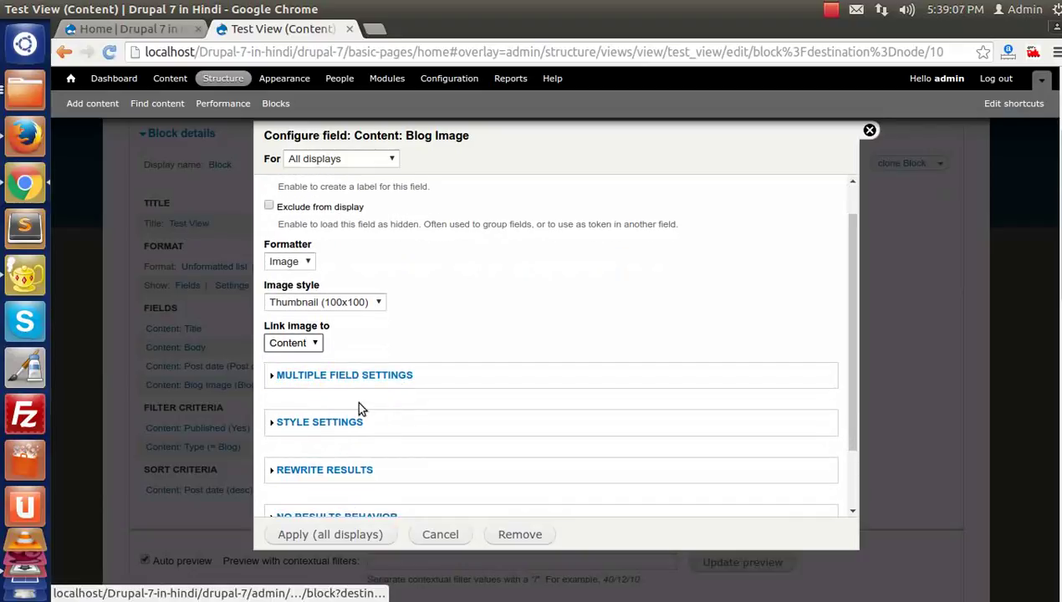
scroll(316, 472, down, 2)
click(294, 534)
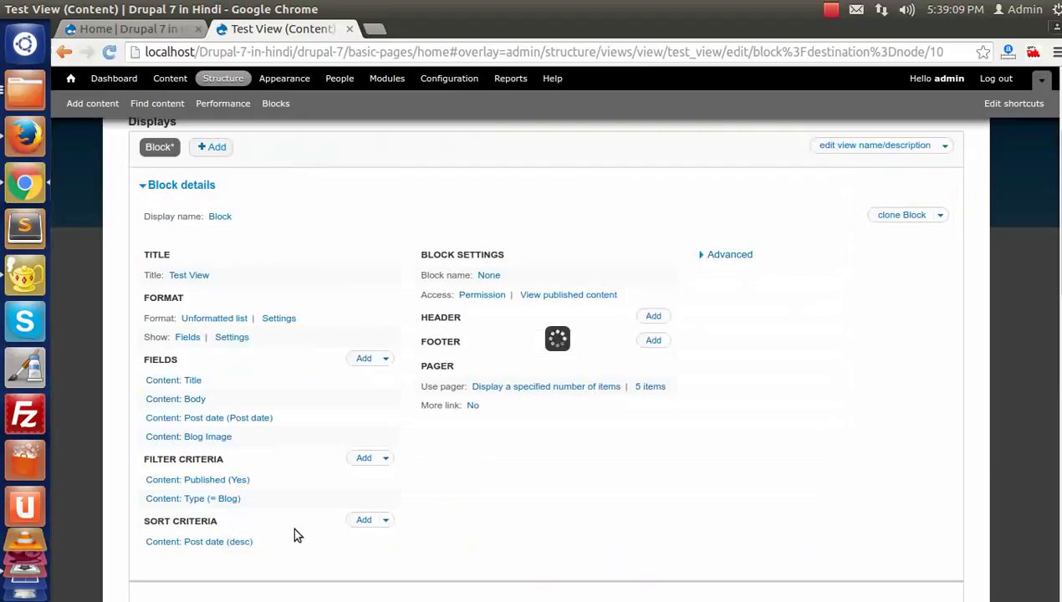
Check the blog images in the view's preview and save the Test View
scroll(469, 432, down, 5)
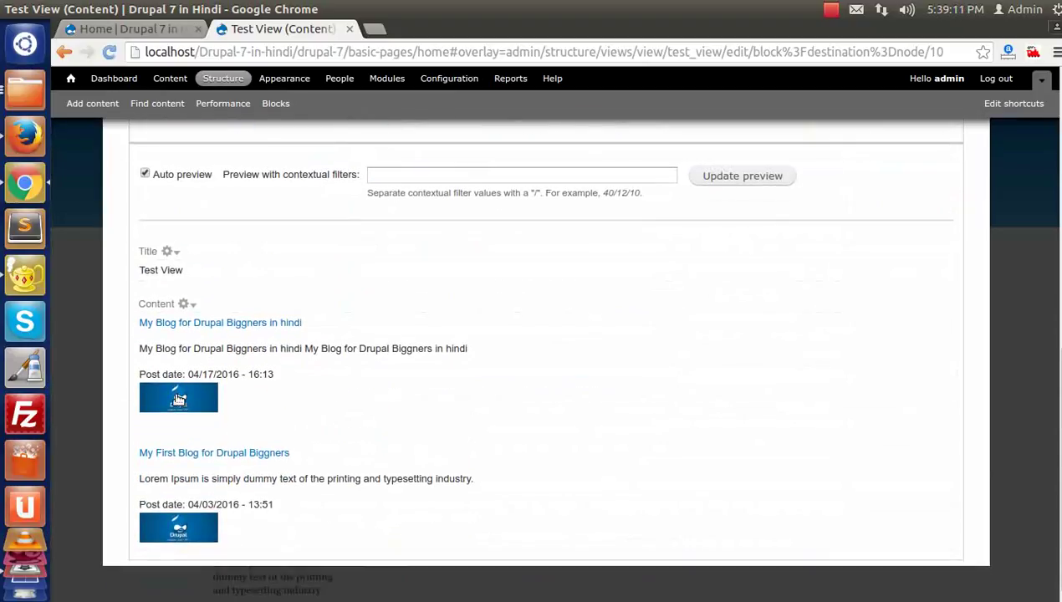
scroll(395, 495, up, 7)
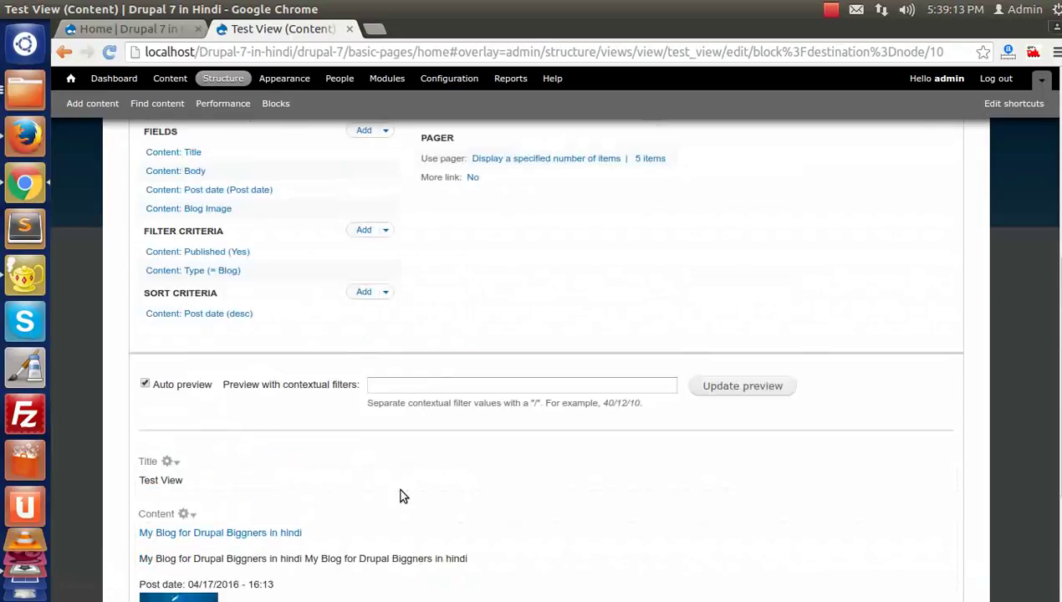
click(849, 237)
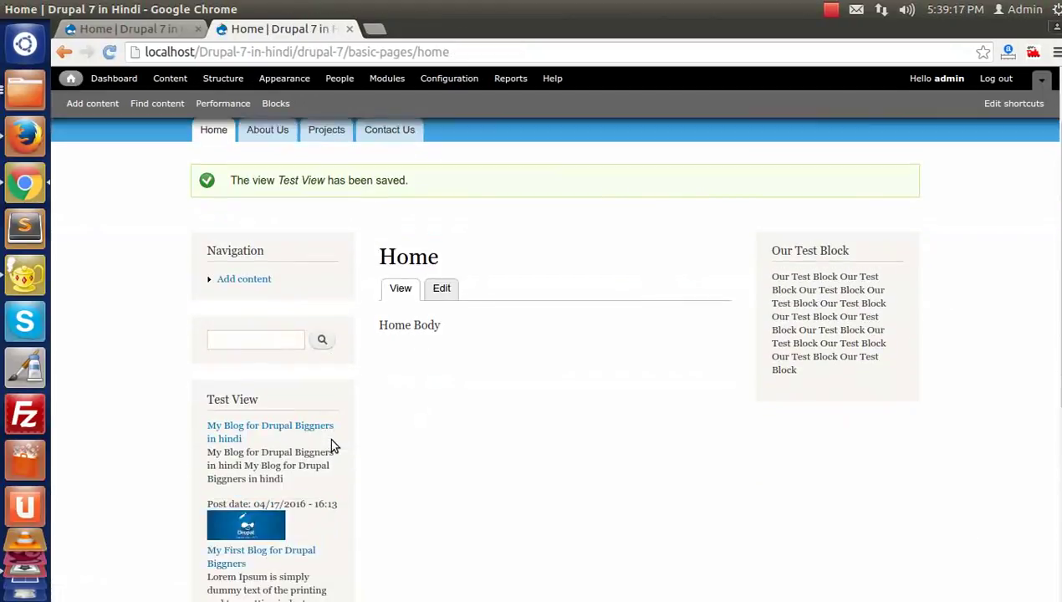
Examine the thumbnails, titles, body text and post dates in the home page's updated Test View block
scroll(332, 443, down, 5)
scroll(260, 423, up, 2)
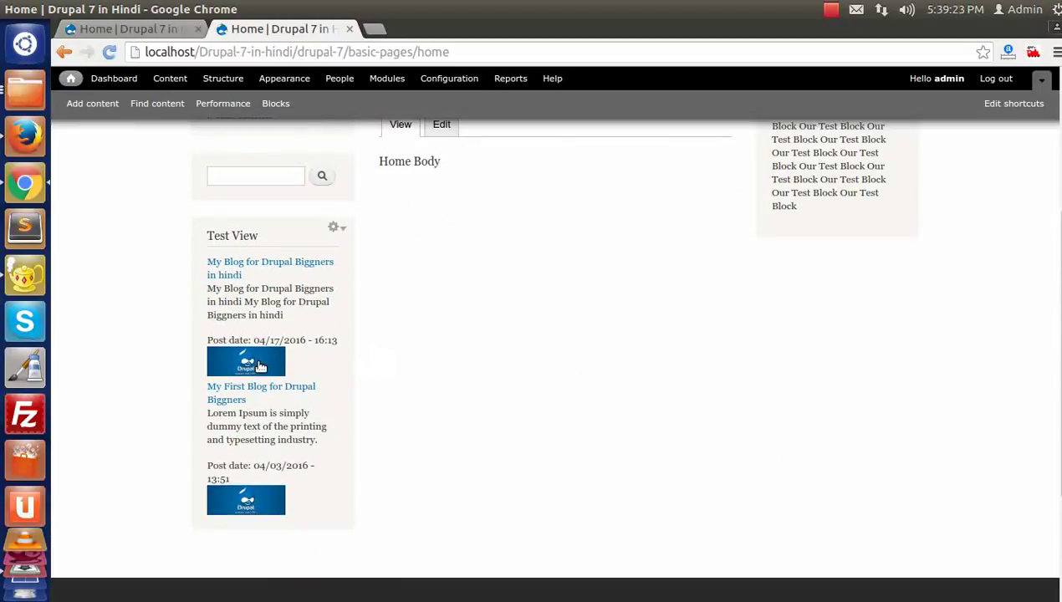
click(335, 228)
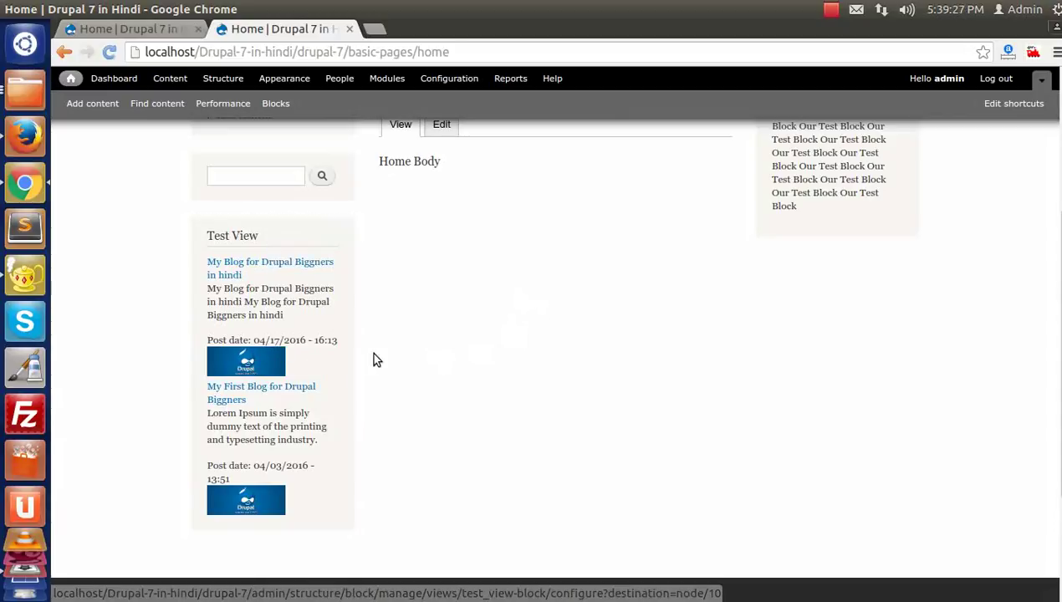
scroll(557, 453, up, 4)
scroll(548, 456, up, 2)
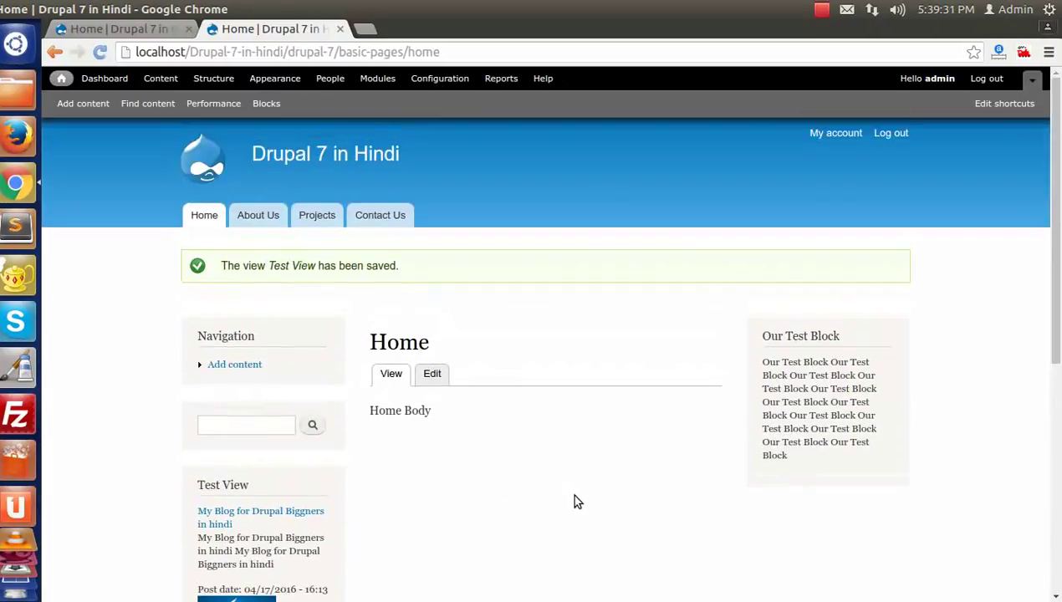
scroll(576, 481, down, 3)
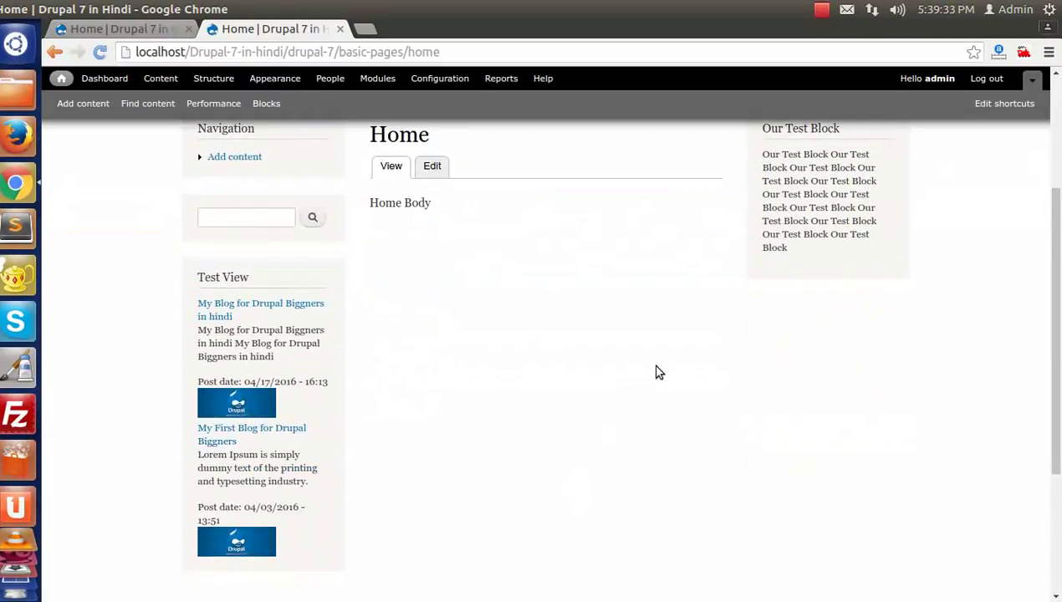
scroll(636, 393, up, 3)
scroll(666, 344, down, 5)
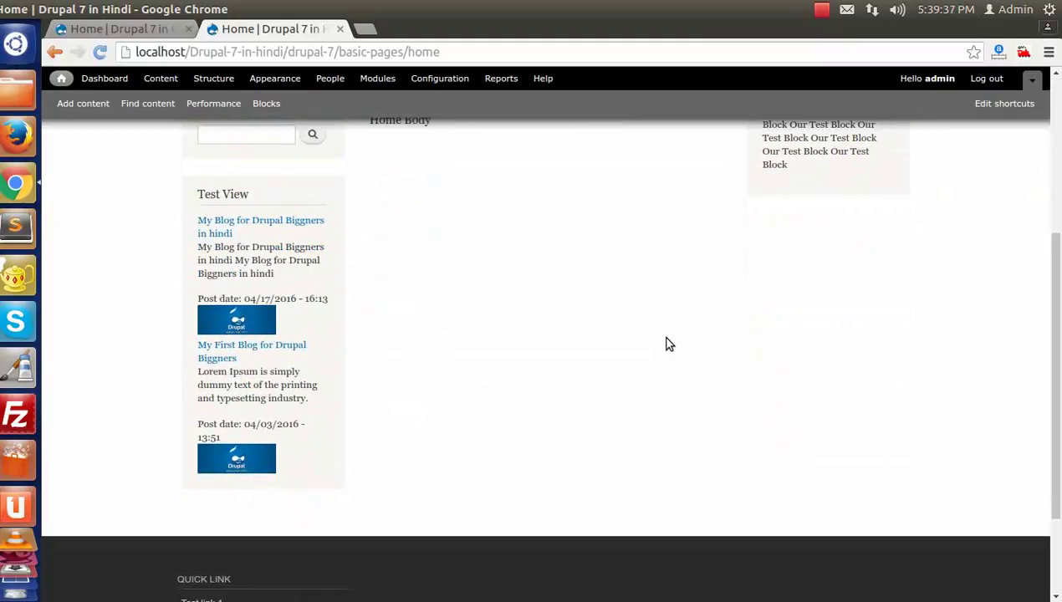
scroll(624, 370, up, 5)
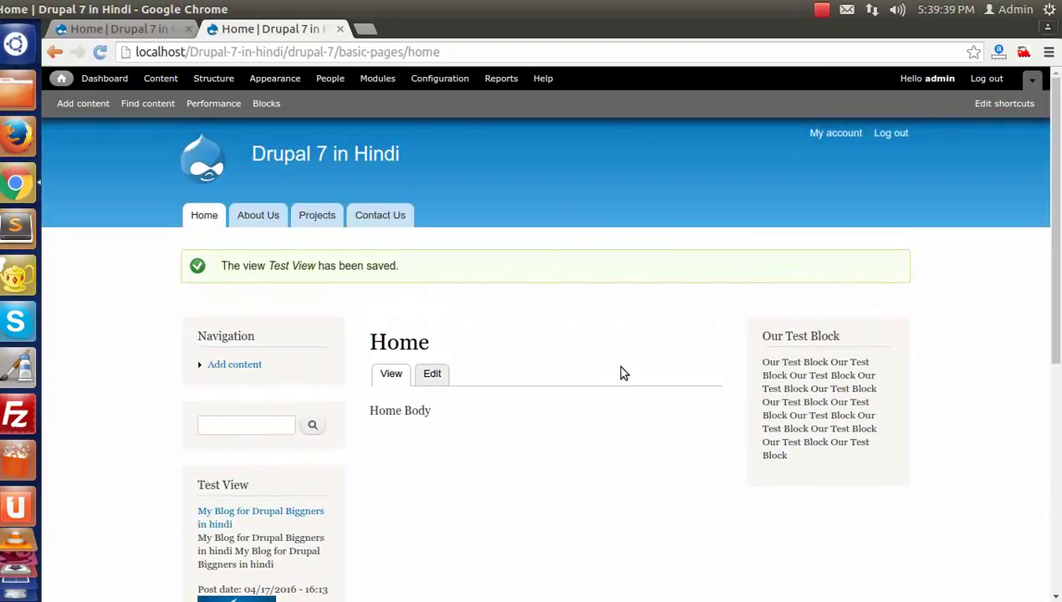
scroll(787, 176, down, 3)
scroll(786, 176, up, 3)
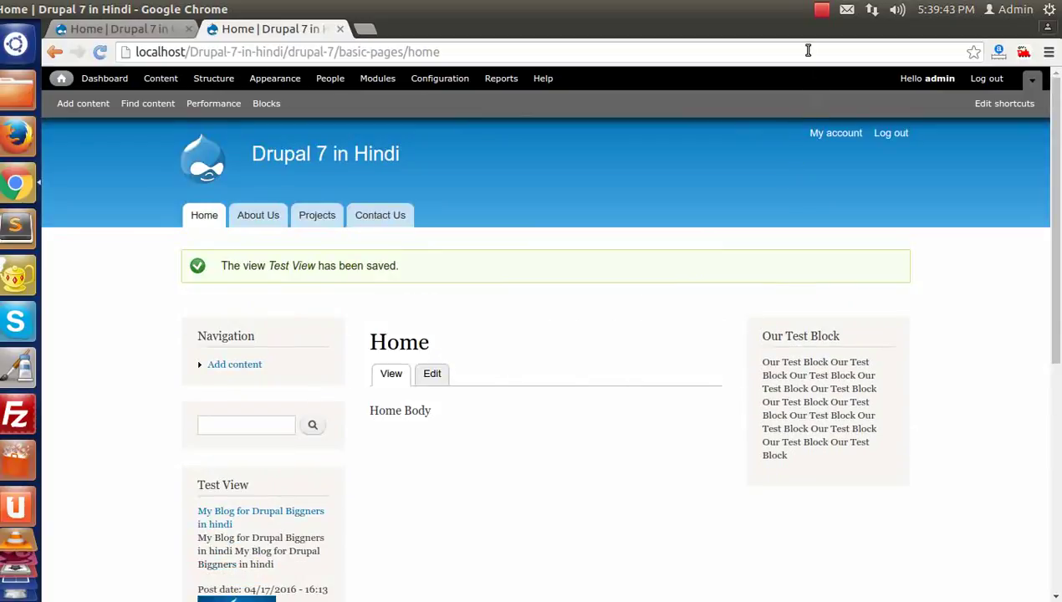